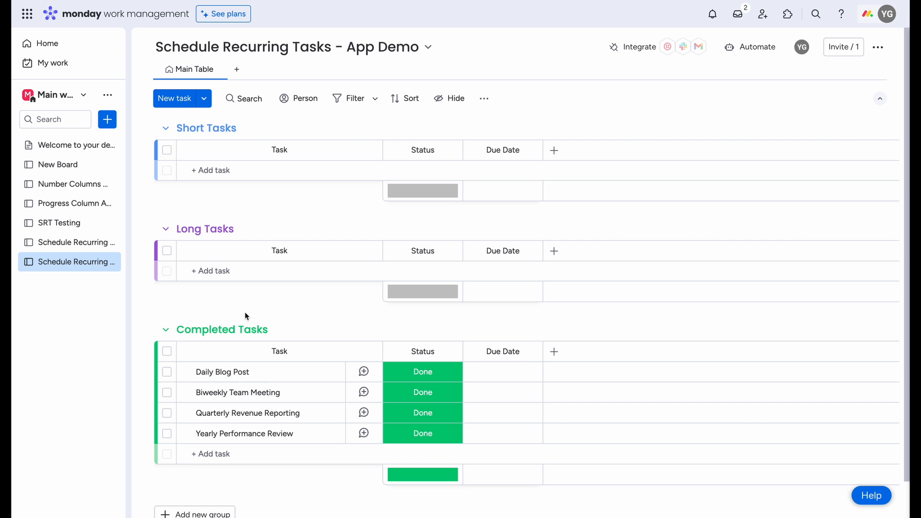
Step: Open the Daily Blog Post task and add the Schedule Recurring Tasks view to it, found by searching for "sche"
click(143, 372)
click(204, 117)
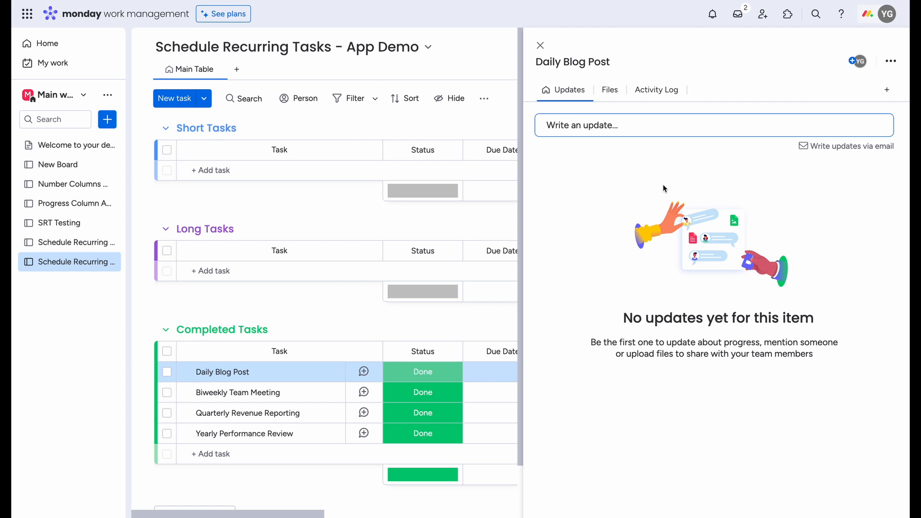
click(883, 94)
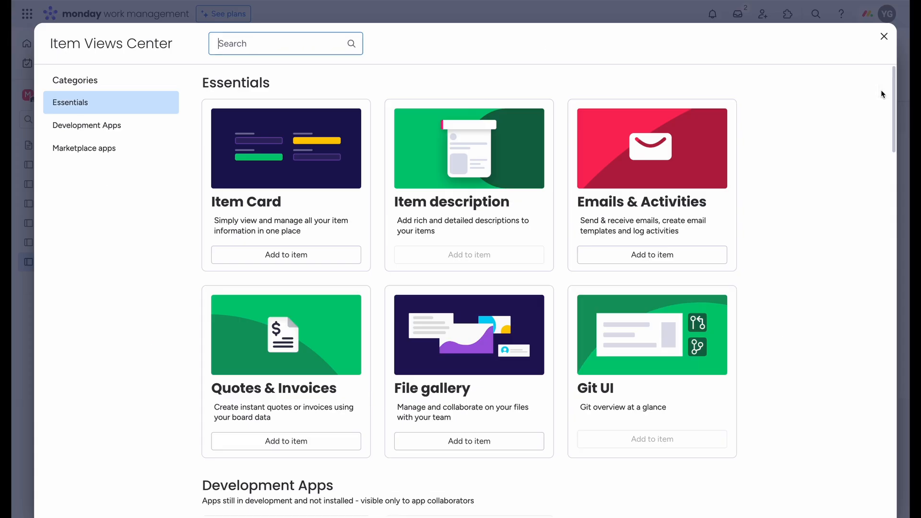
click(319, 46)
text(sche)
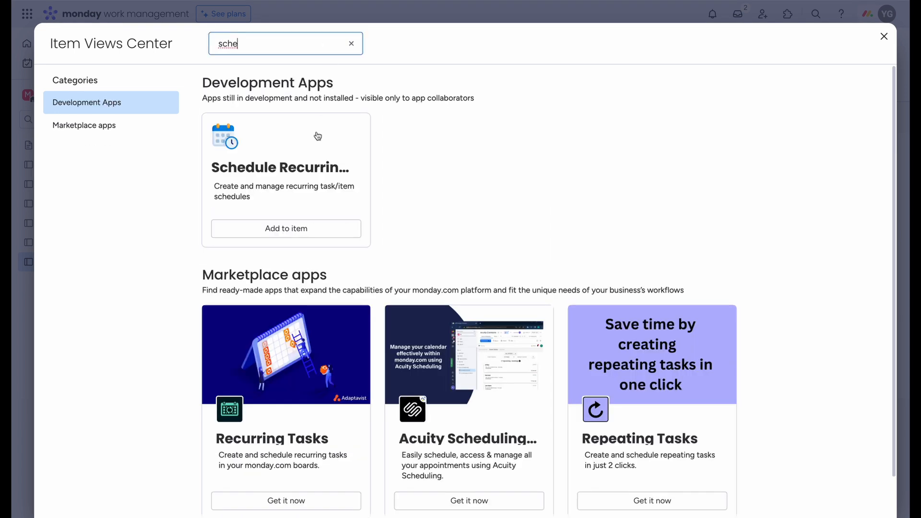
click(301, 228)
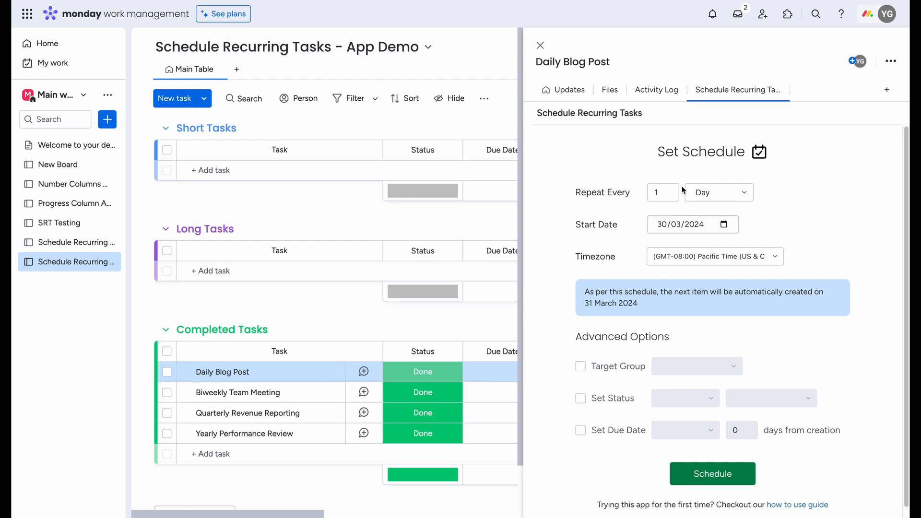
Step: Keep Day as the repeat unit and set the schedule's timezone to (GMT+05:30) New Delhi
click(715, 193)
click(714, 193)
click(773, 258)
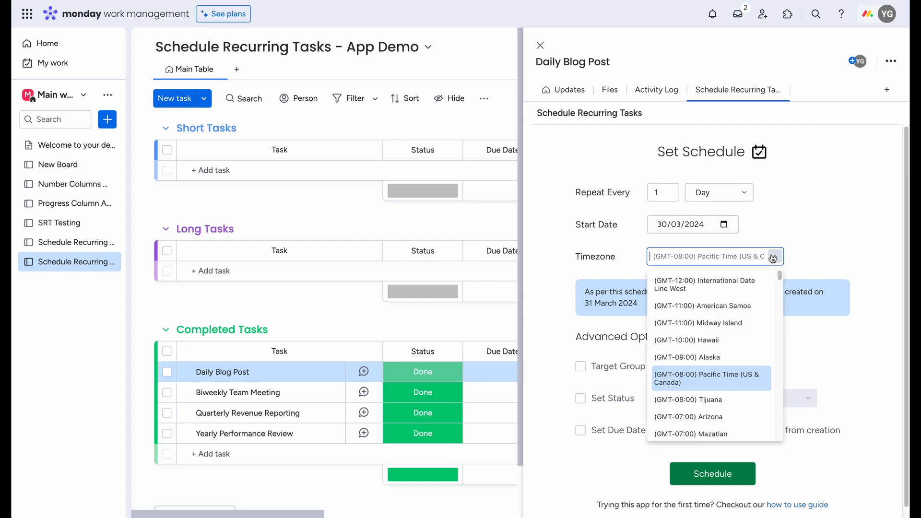
text(new)
click(745, 298)
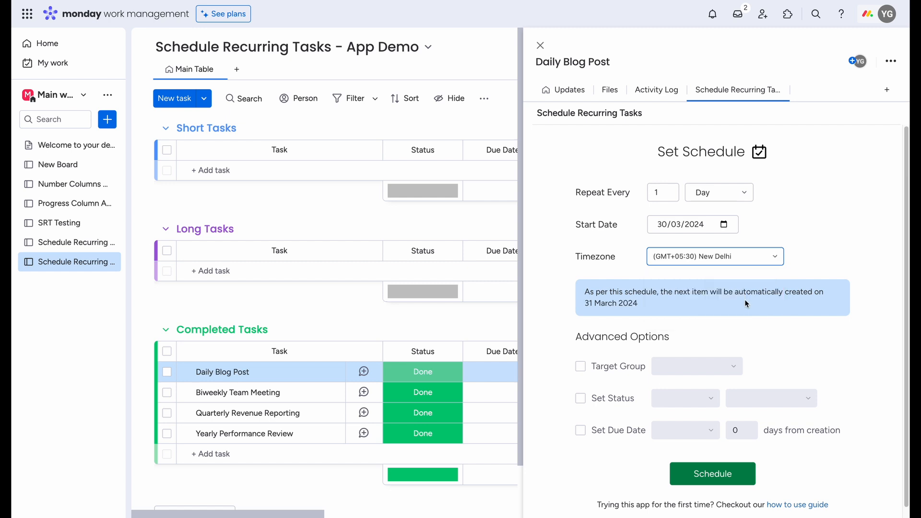
click(800, 223)
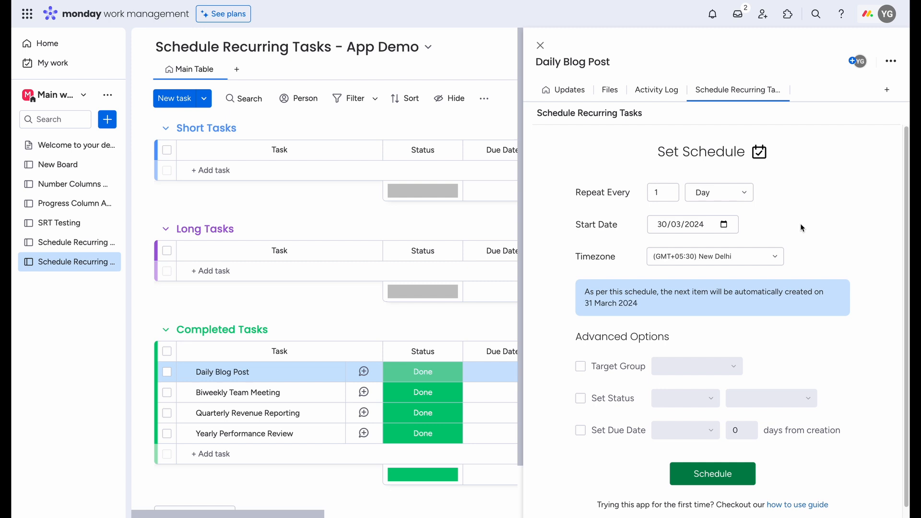
scroll(801, 224, down, 1)
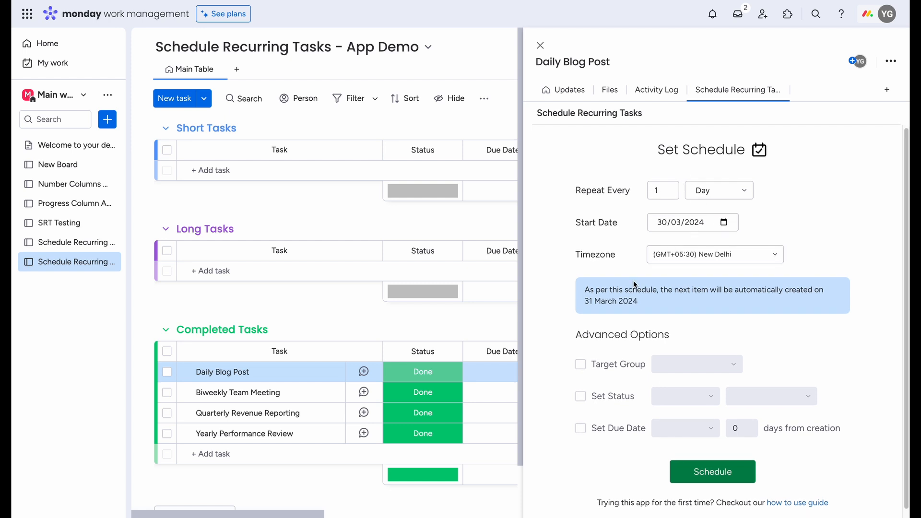
drag(588, 290, 664, 313)
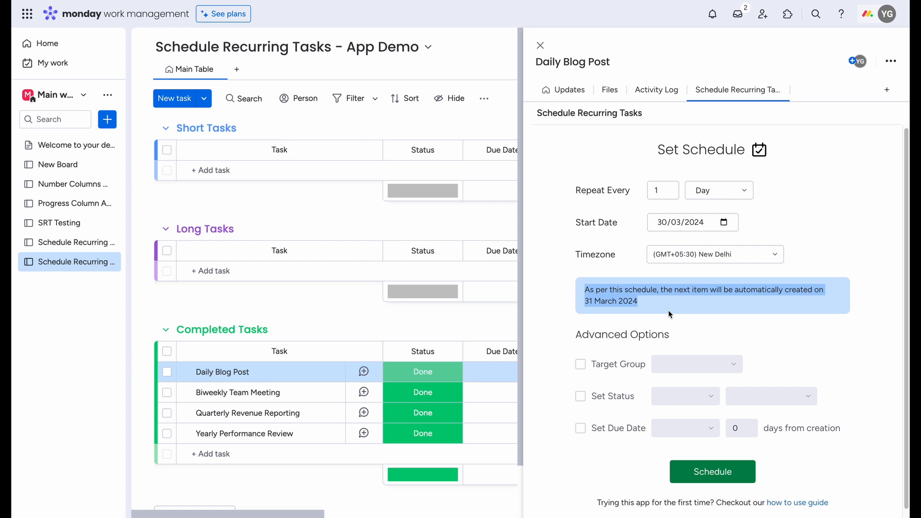
click(669, 312)
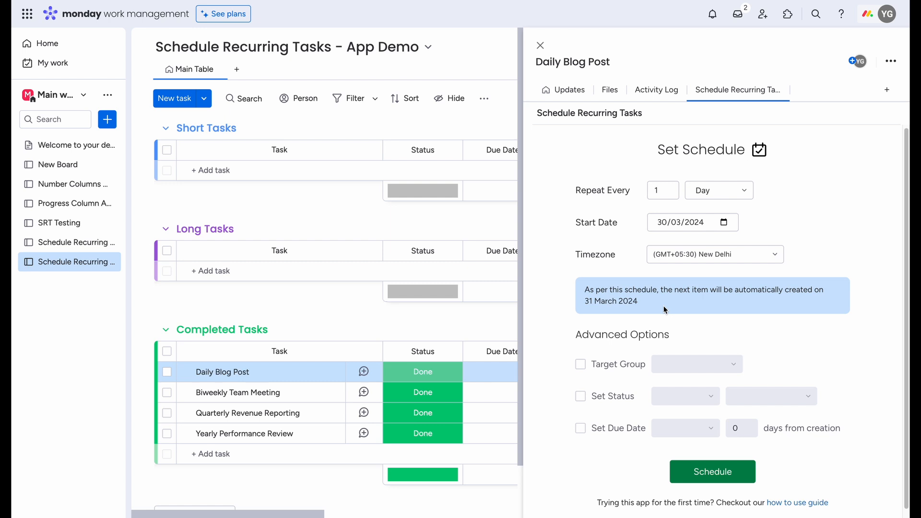
Step: Try a repeat interval of 3 days with a start date of 29/03/2024 and check the next creation date
click(670, 189)
click(670, 189)
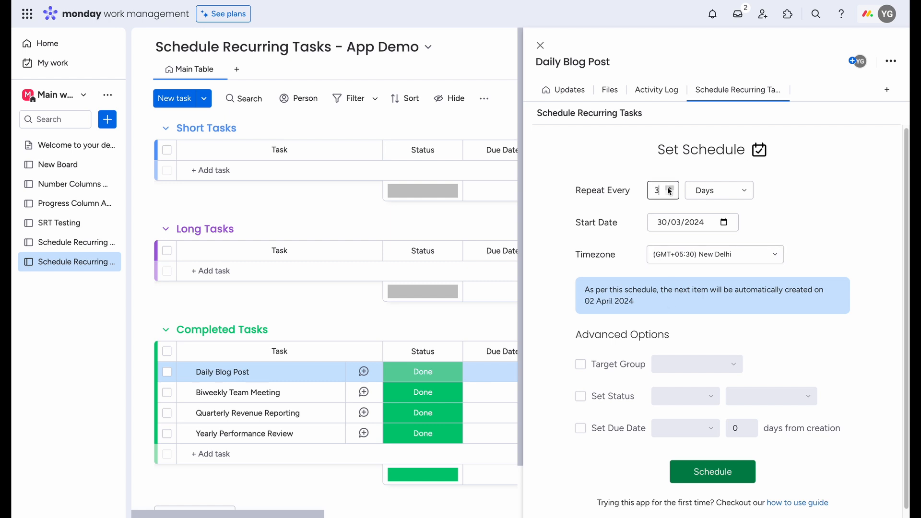
click(722, 222)
click(741, 346)
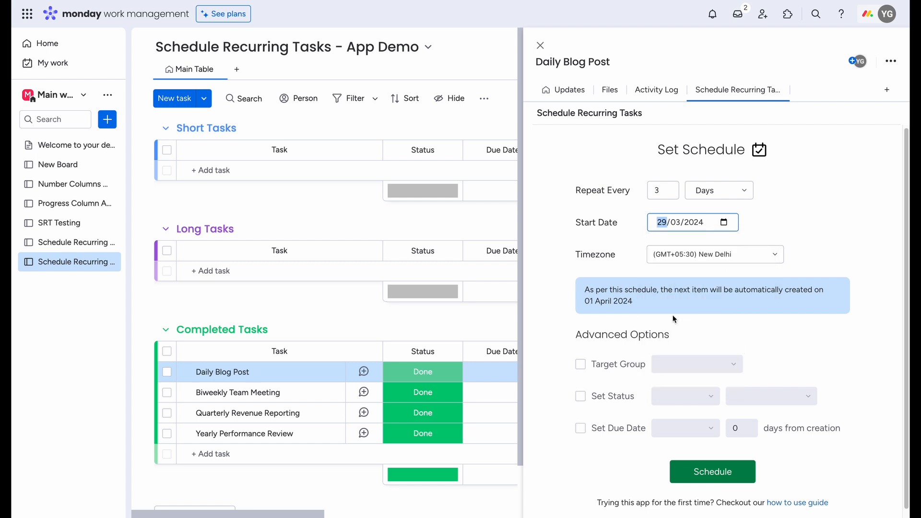
drag(659, 309, 580, 284)
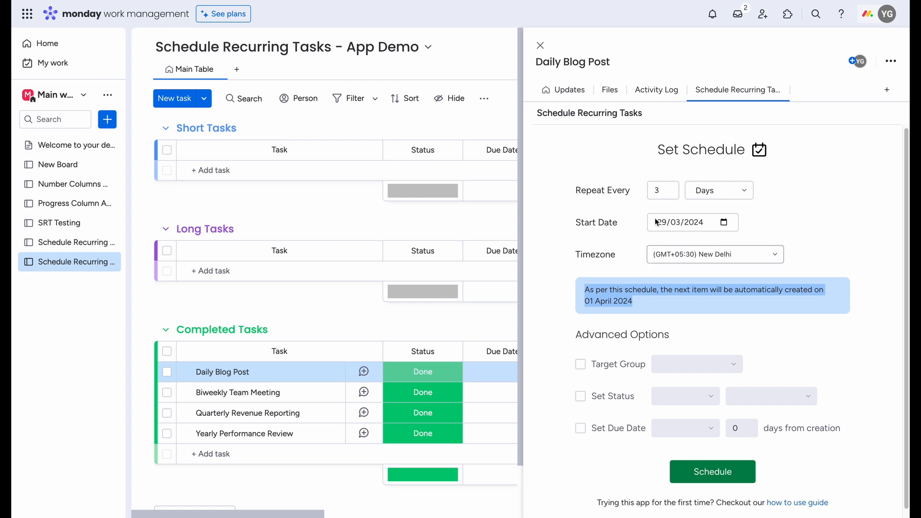
Step: Return the repeat interval to 1 day and the start date to 30/03/2024
click(670, 194)
click(670, 194)
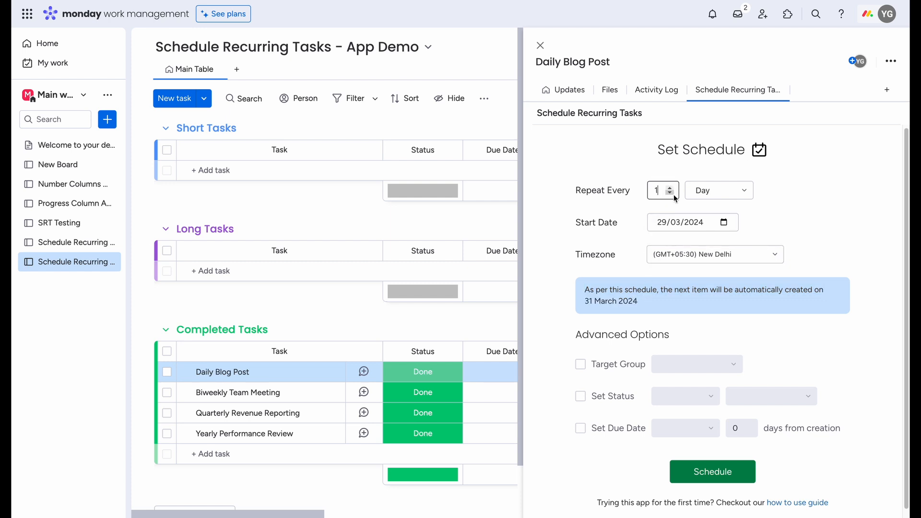
click(724, 222)
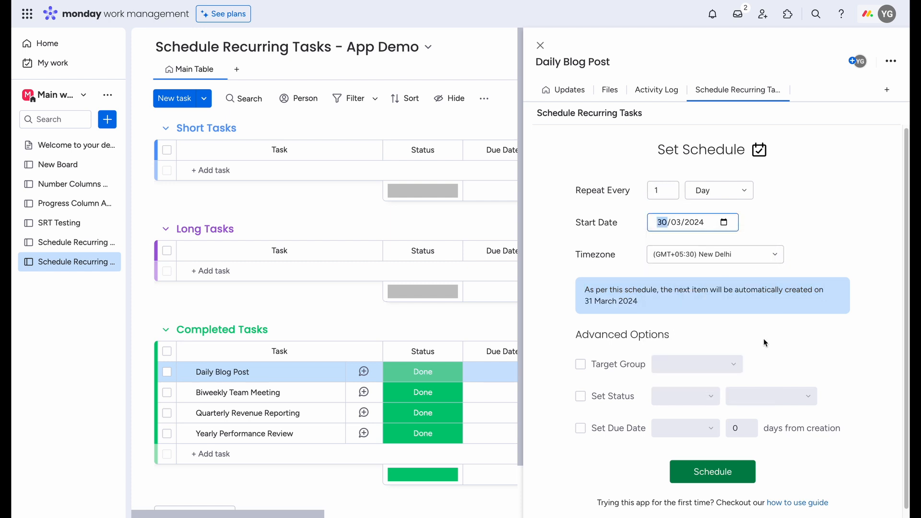
click(758, 345)
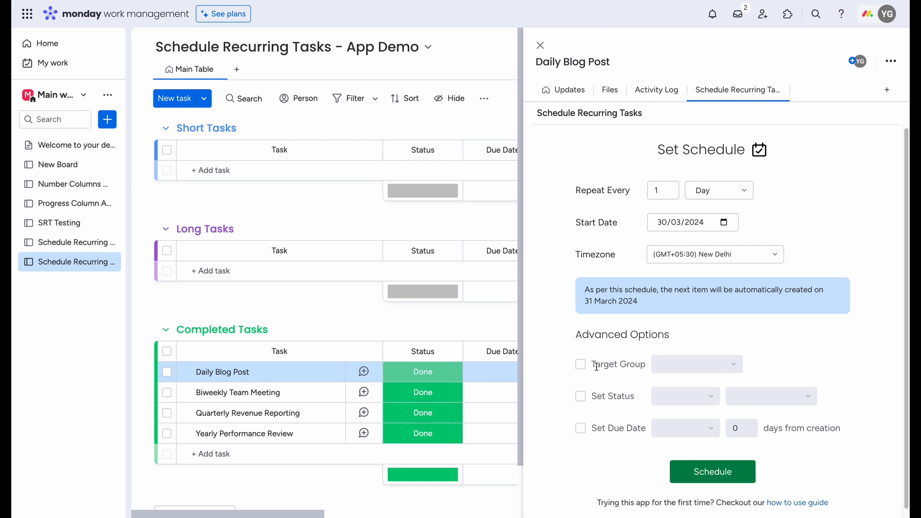
Step: Enable a target group for the recurring task and choose Short Tasks
click(581, 366)
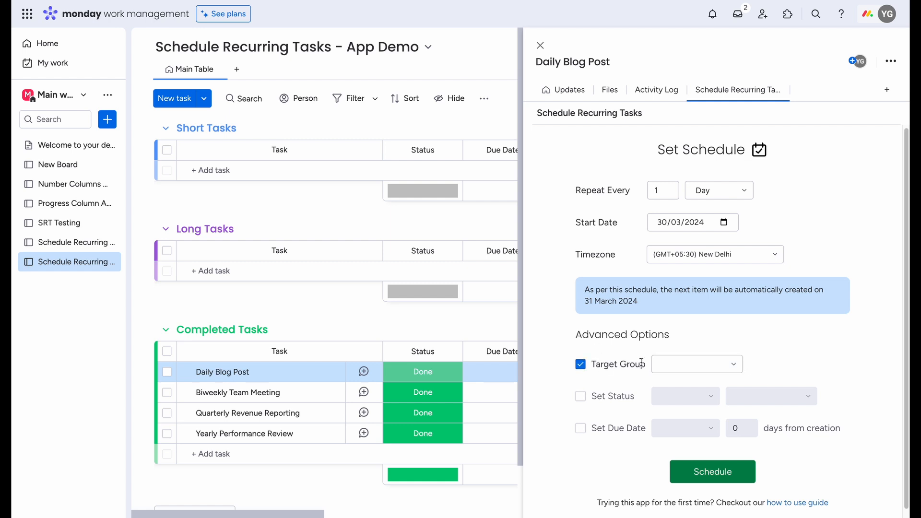
click(666, 367)
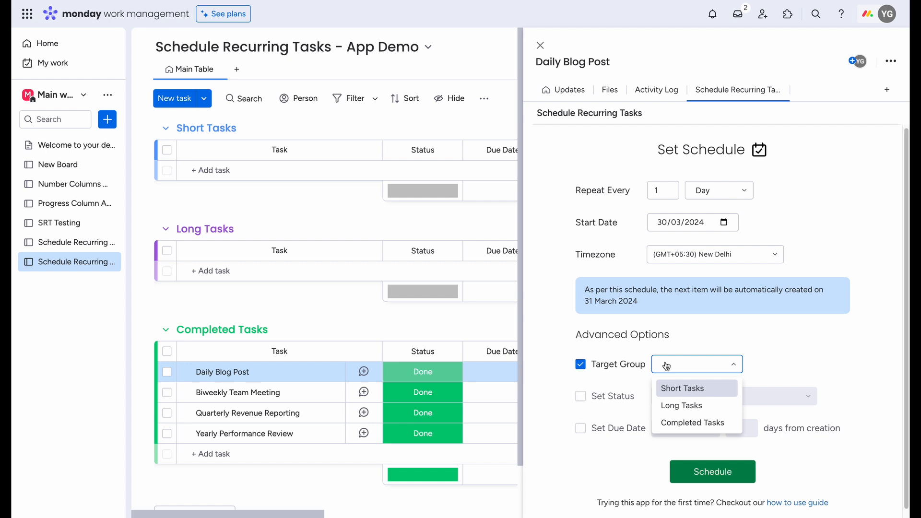
click(693, 393)
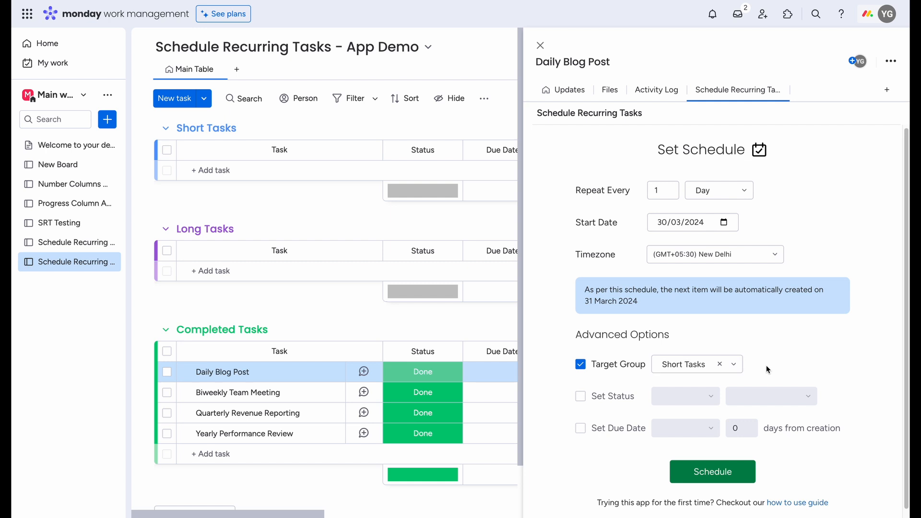
Step: Enable automatic status setting so that new items get Todo in the Status column
click(580, 397)
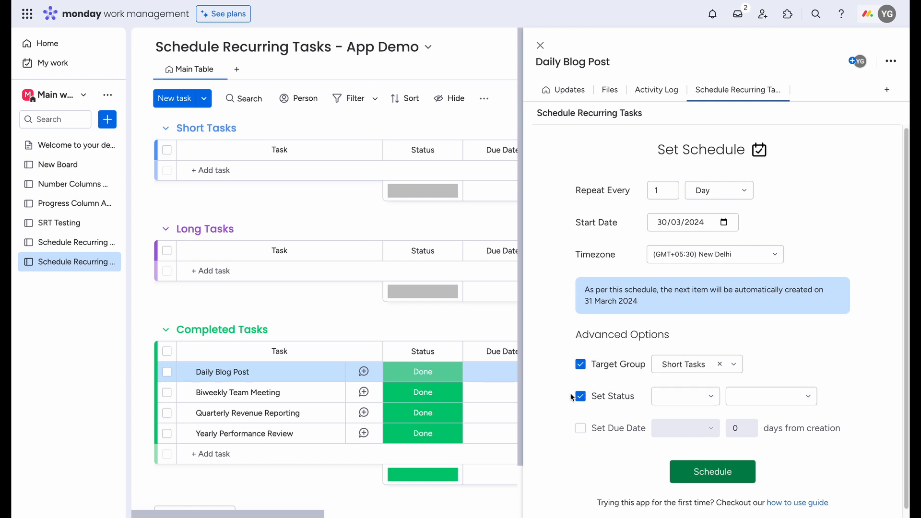
click(666, 395)
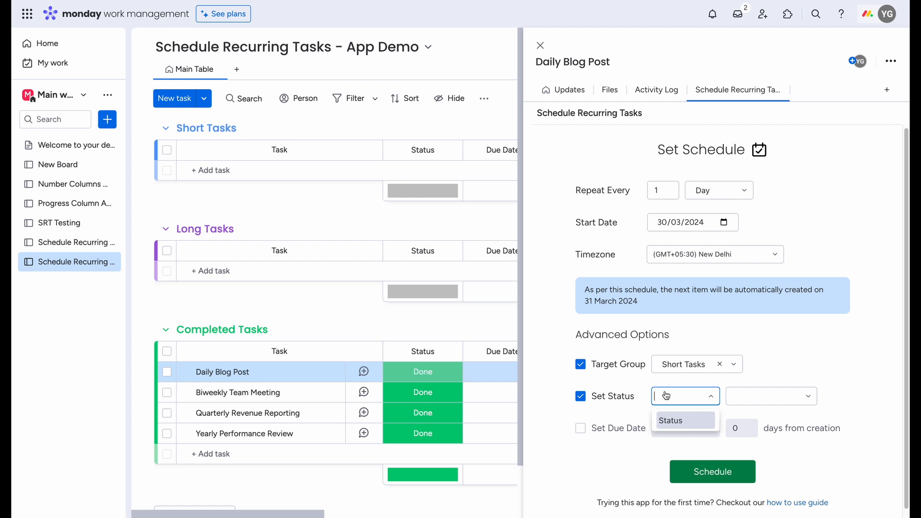
click(684, 421)
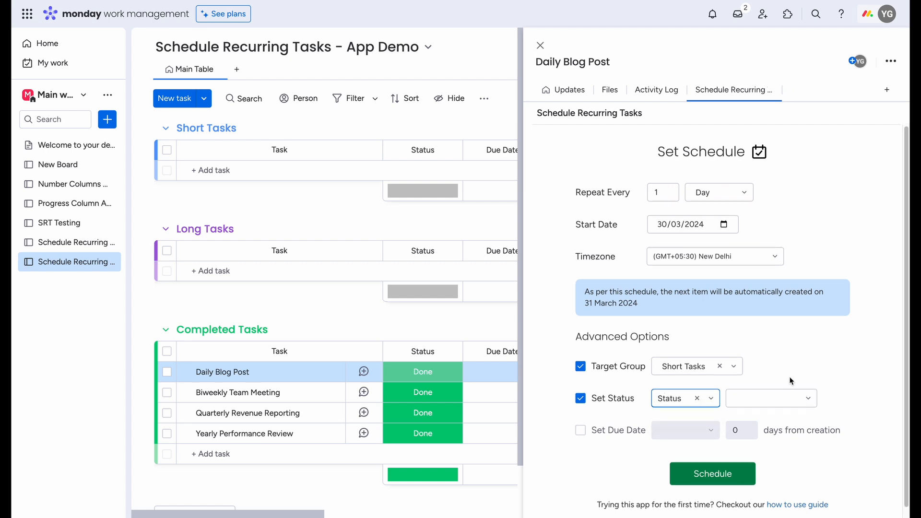
click(784, 406)
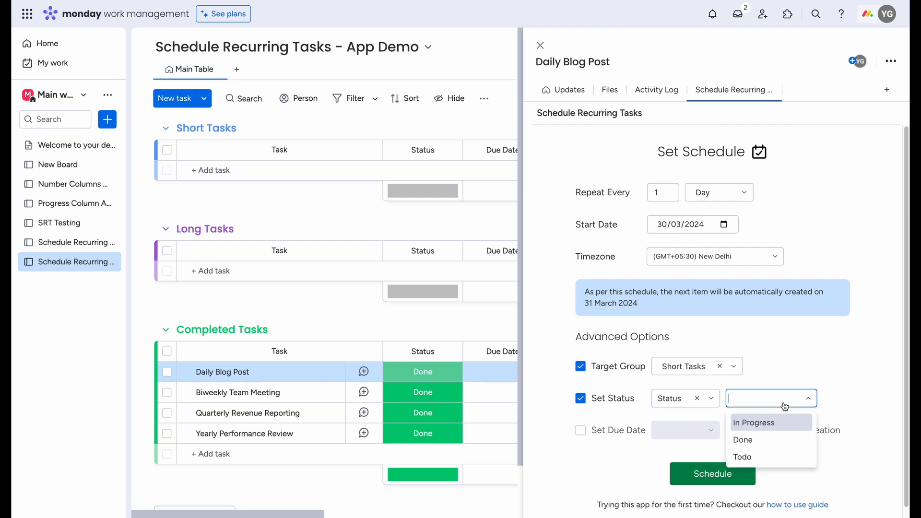
click(774, 461)
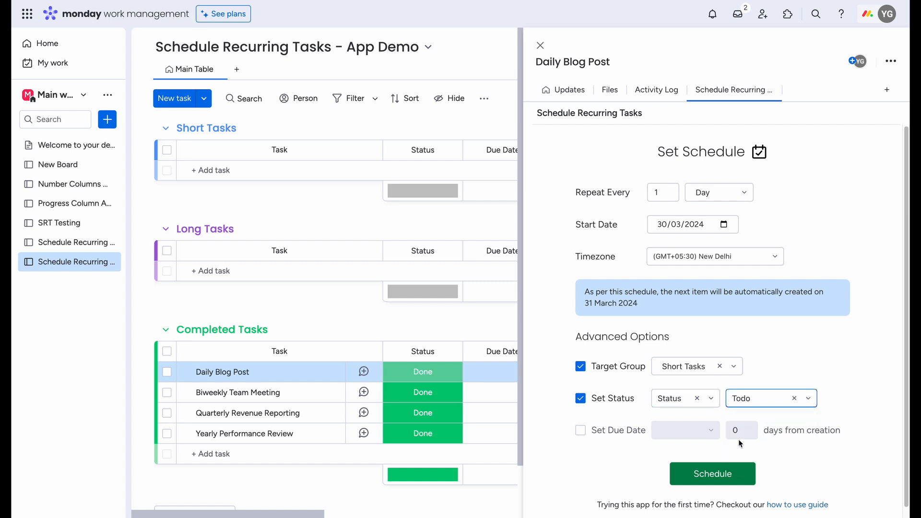
Step: Enable automatic due date setting and choose the Due Date column for it
click(581, 433)
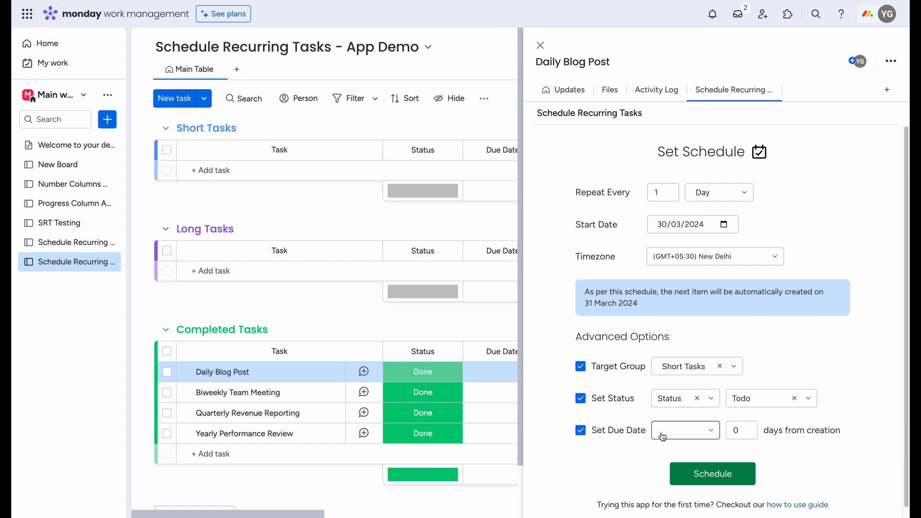
click(662, 437)
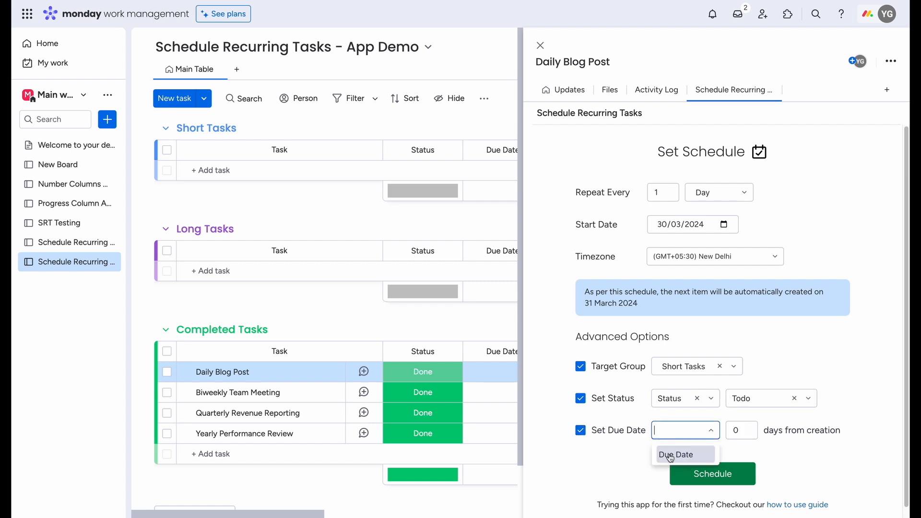
click(670, 456)
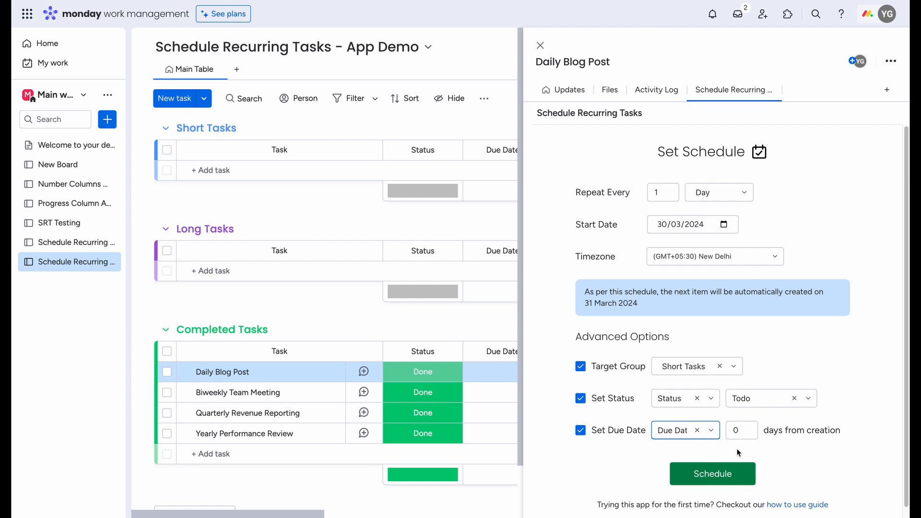
Step: Save the schedule for Daily Blog Post, dismiss the notice and close the task
click(727, 474)
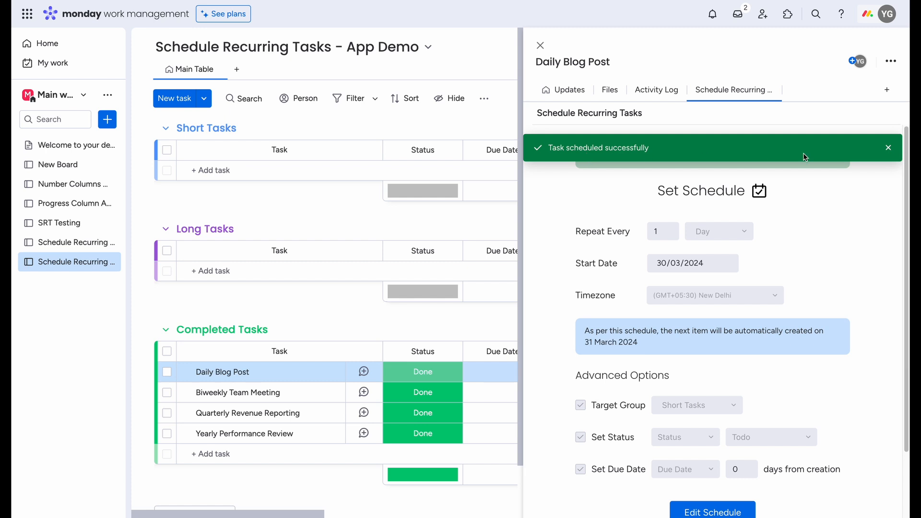
click(887, 150)
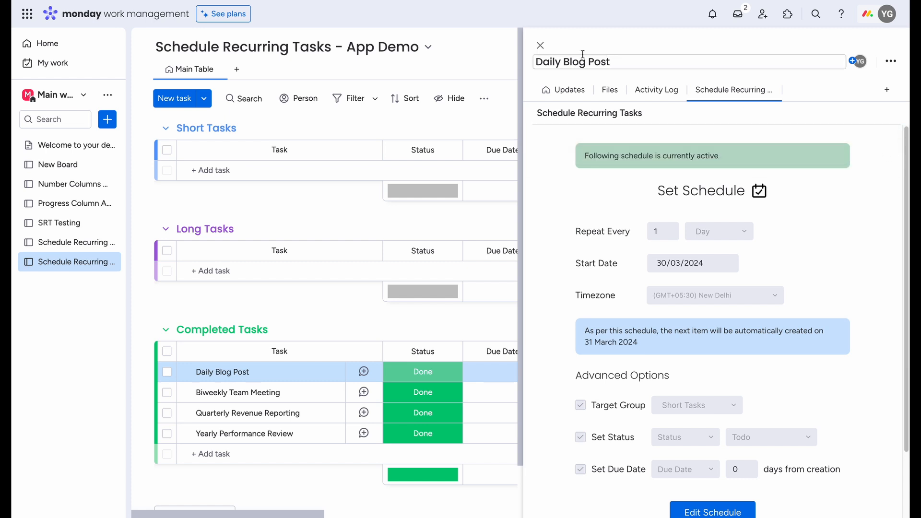
click(539, 45)
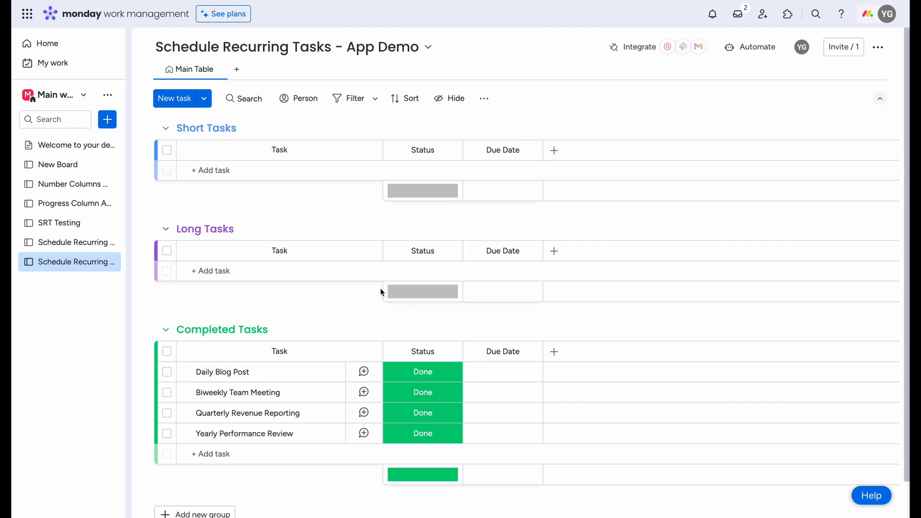
Step: Open the Biweekly Team Meeting task and show its Schedule Recurring Tasks view
click(143, 392)
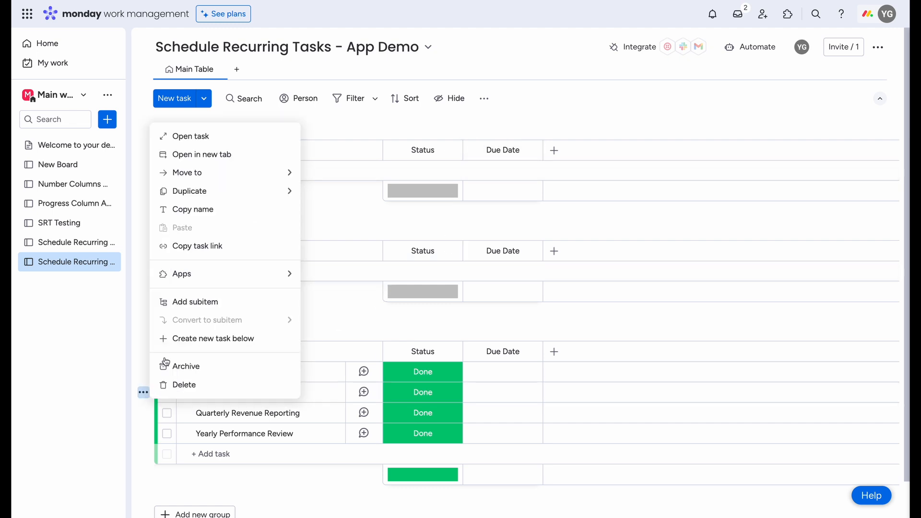
click(195, 141)
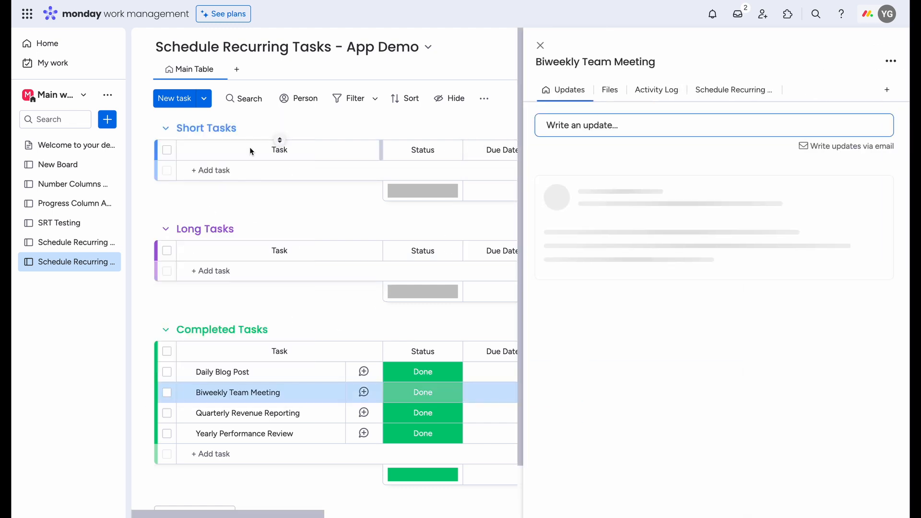
click(723, 95)
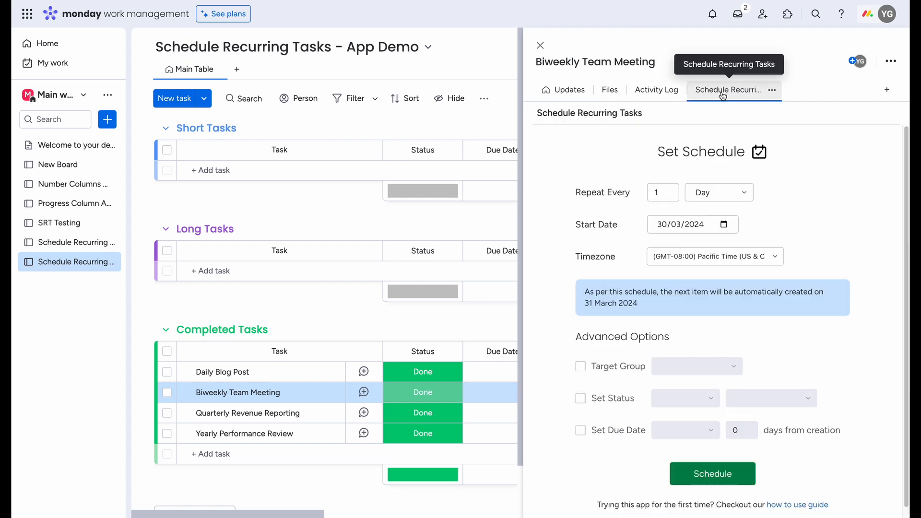
Step: Set Biweekly Team Meeting to repeat every week on Monday and Wednesday, with 31/03/2024 as the start week
click(731, 199)
click(727, 229)
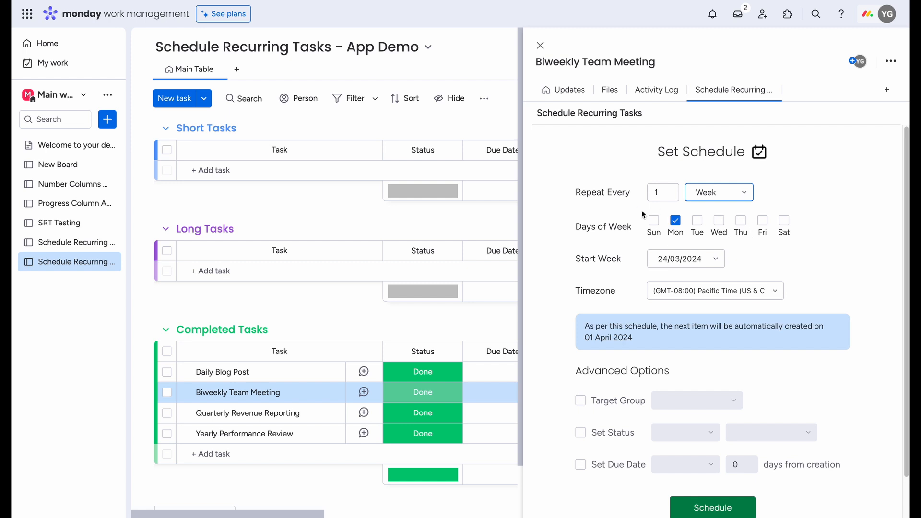
click(719, 222)
click(713, 259)
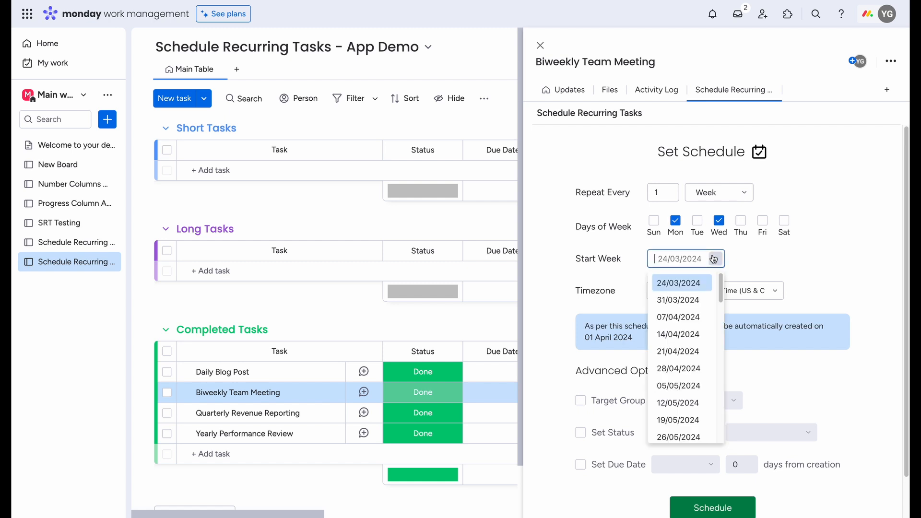
click(689, 299)
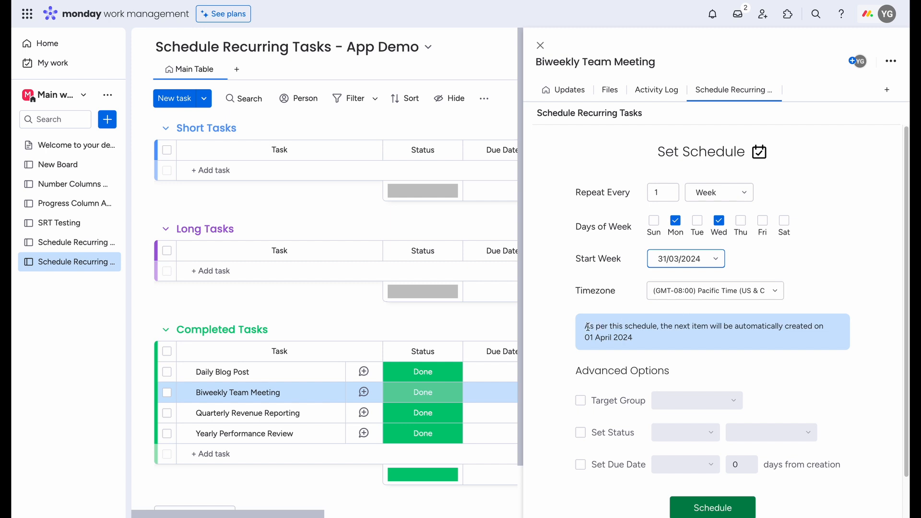
Step: Try 07/04/2024 as the start week to compare the next creation date, and set it back to 31/03/2024
mouse_move(591, 328)
mouse_down()
mouse_move(749, 328)
mouse_move(717, 341)
mouse_move(585, 327)
mouse_move(584, 339)
mouse_up()
click(668, 341)
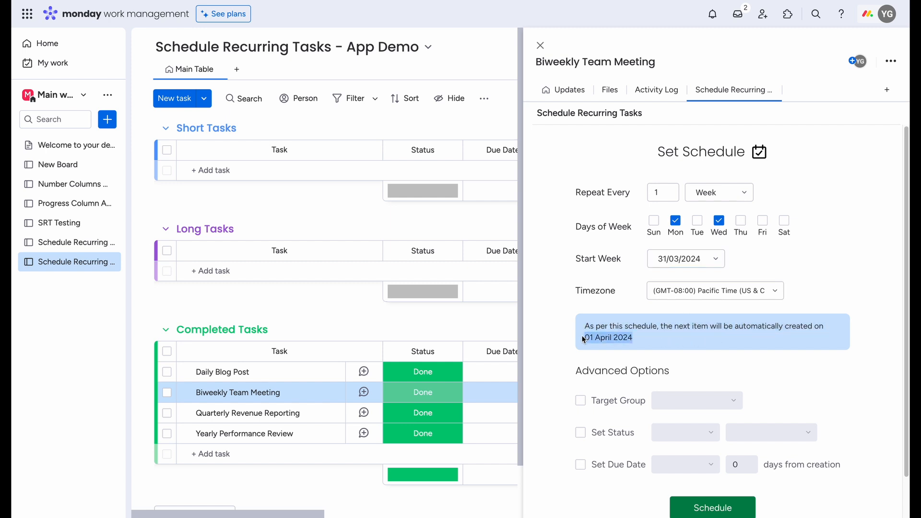
click(648, 324)
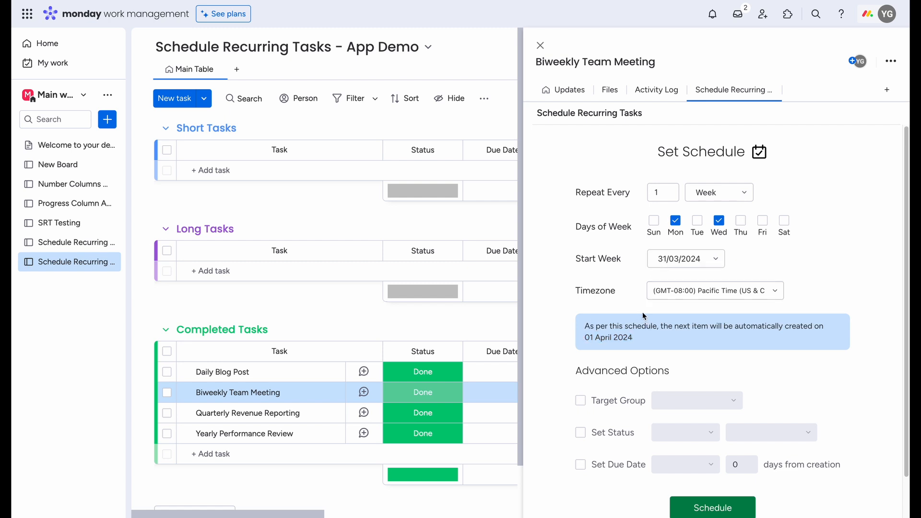
click(672, 264)
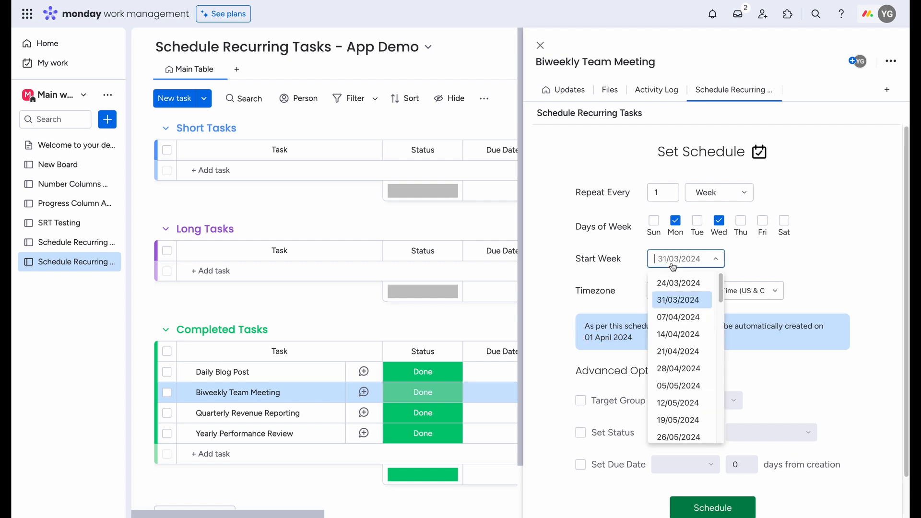
click(684, 317)
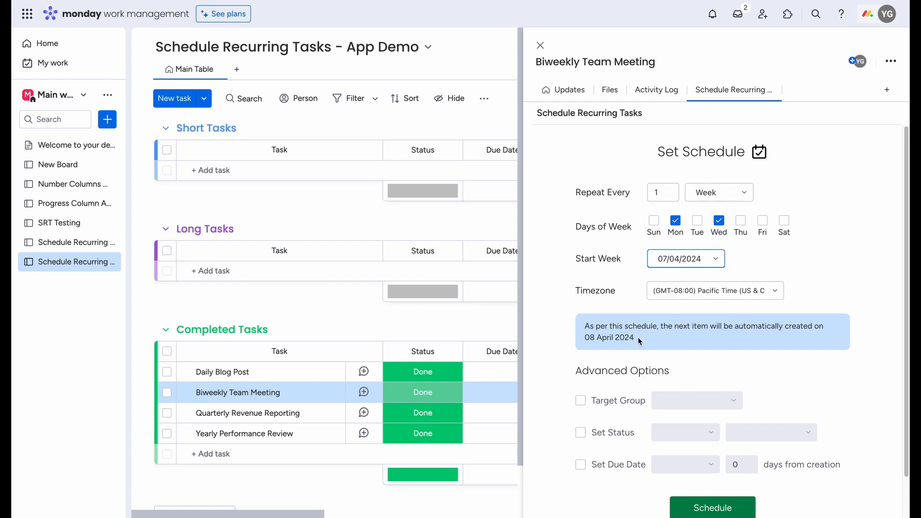
drag(635, 338, 580, 335)
click(686, 259)
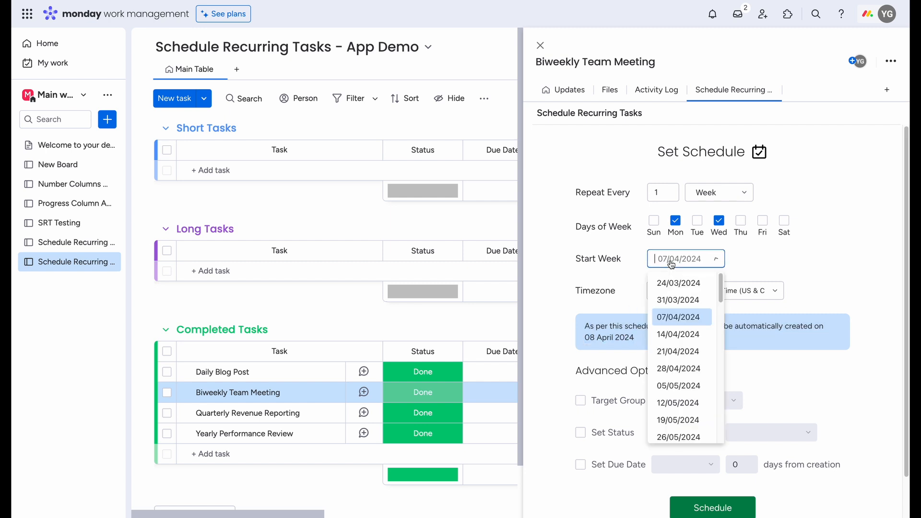
click(678, 301)
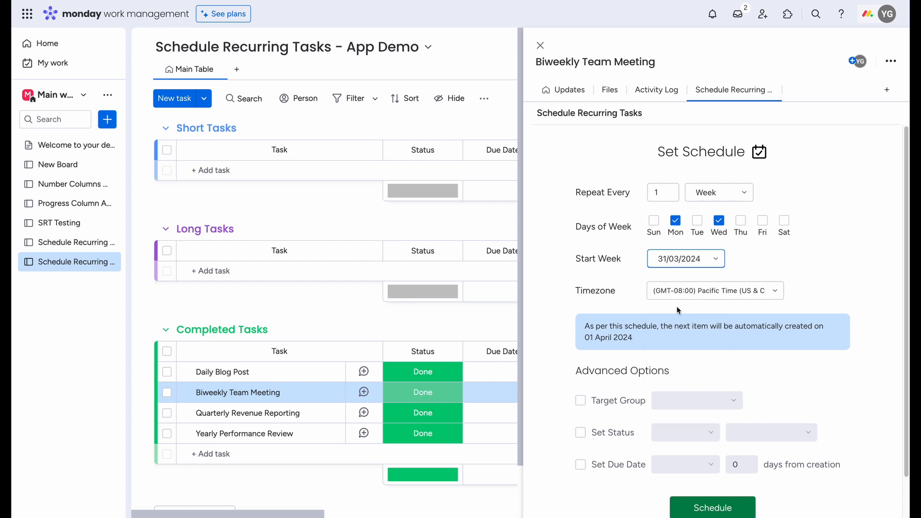
Step: Enable the target group option and choose Short Tasks as the group for new Biweekly Team Meeting items
click(581, 401)
click(670, 406)
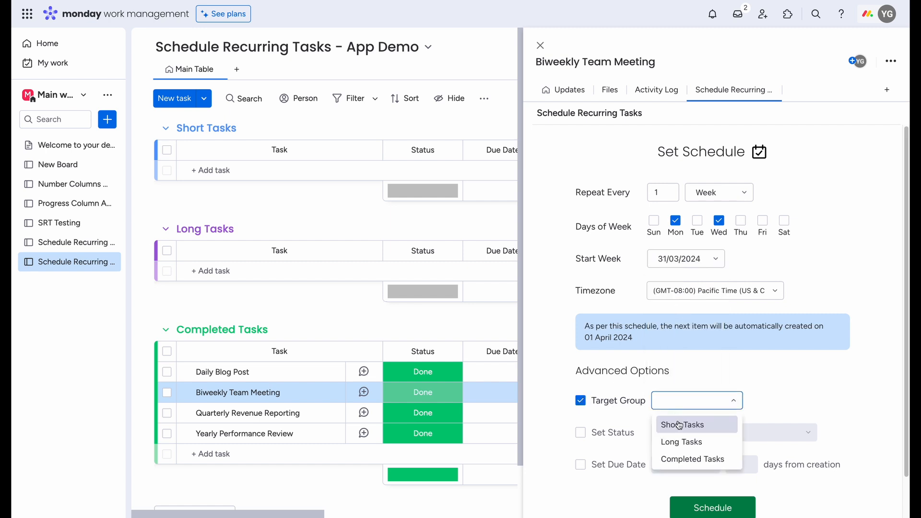
click(679, 426)
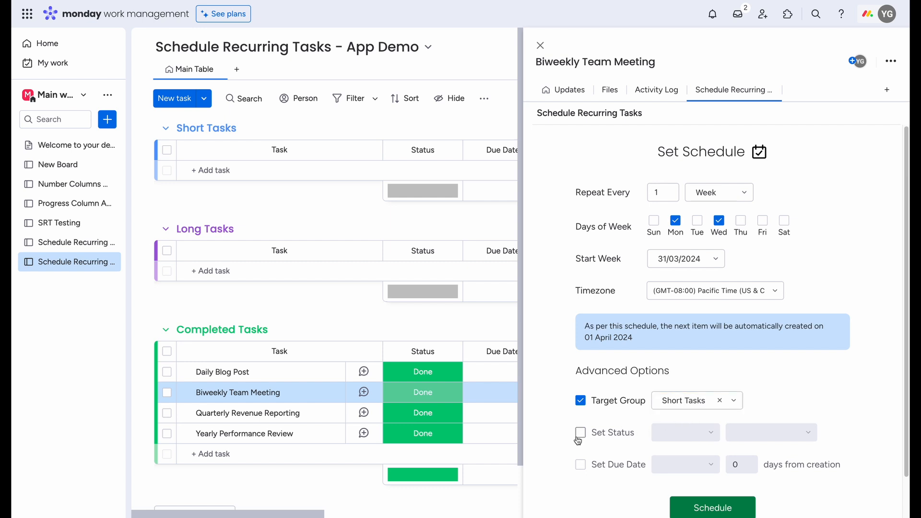
Step: Enable automatic status setting for Biweekly Team Meeting and set the Status column to Todo
click(580, 432)
click(667, 432)
click(670, 456)
click(767, 432)
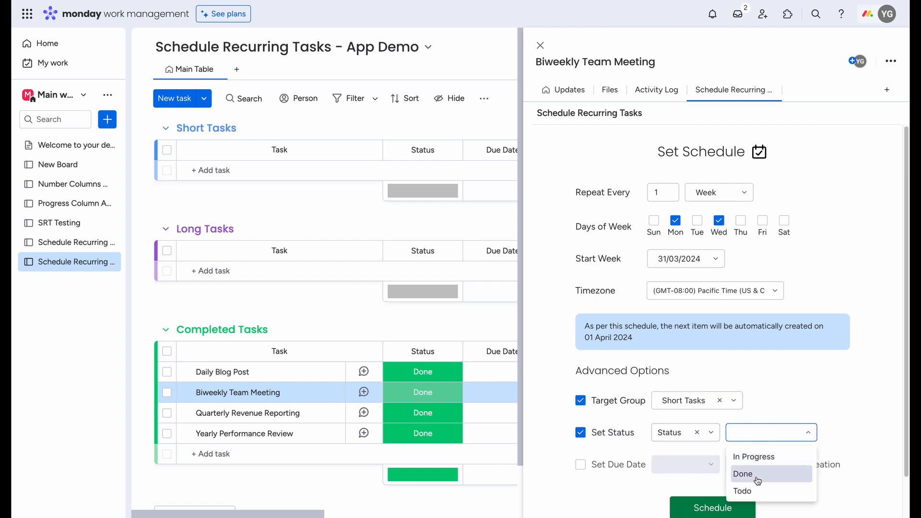
click(752, 491)
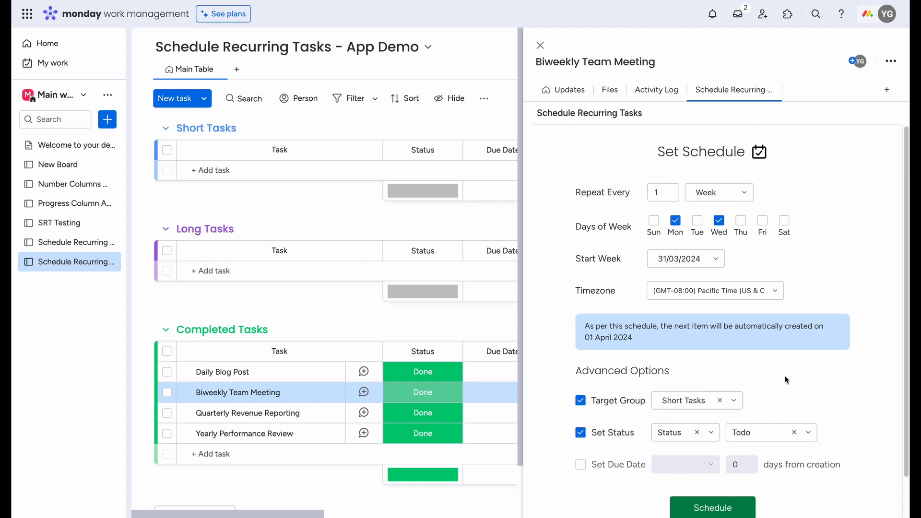
Step: Save the schedule for Biweekly Team Meeting and close the task
scroll(784, 375, down, 1)
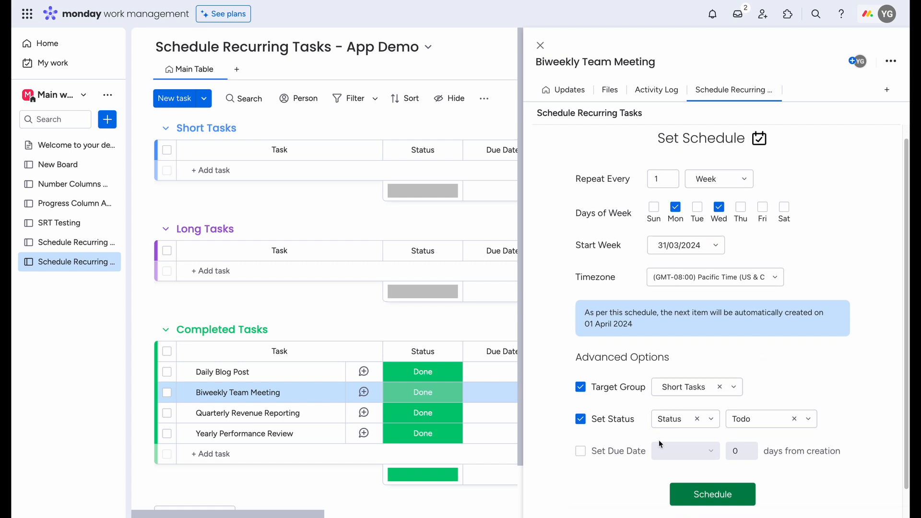
click(699, 493)
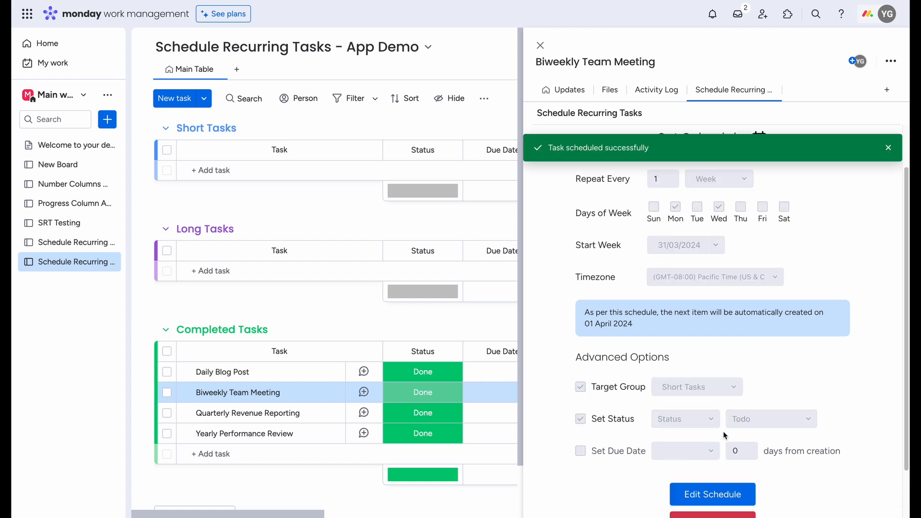
click(540, 47)
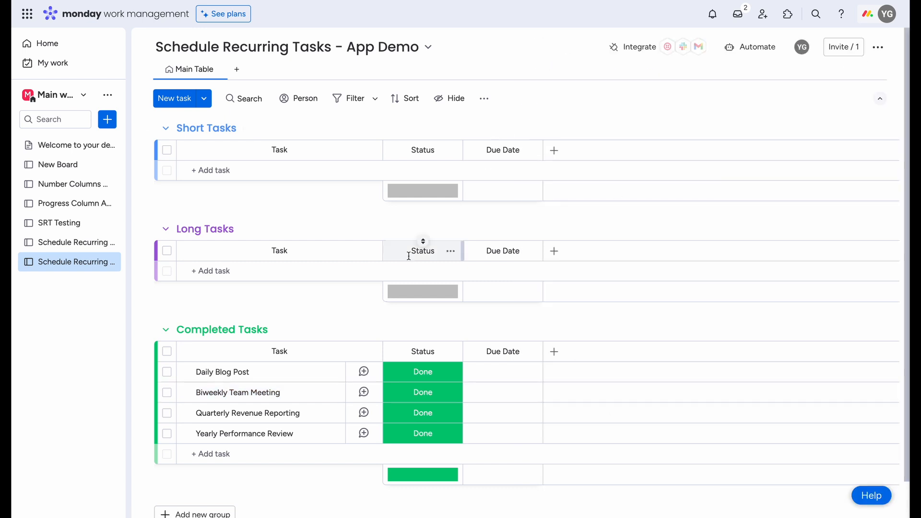
Step: Open the Quarterly Revenue Reporting task and show its Schedule Recurring Tasks view
click(147, 413)
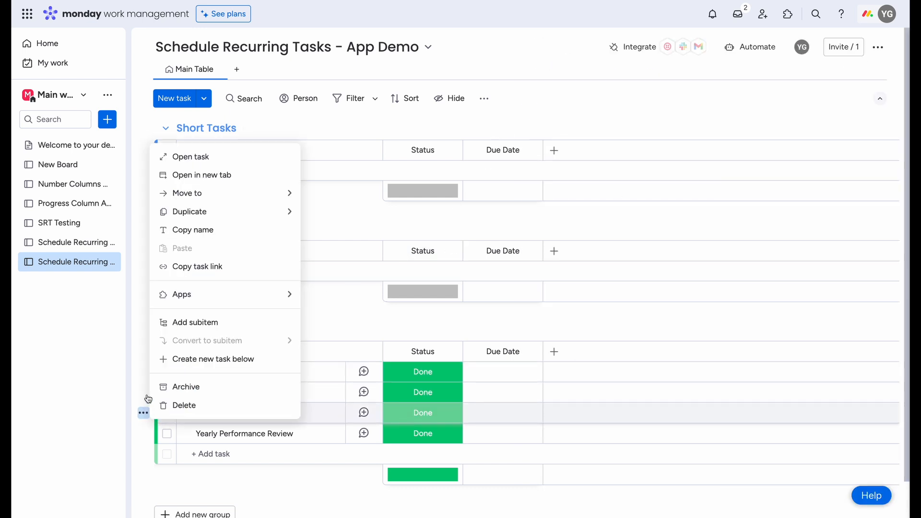
click(206, 156)
click(698, 92)
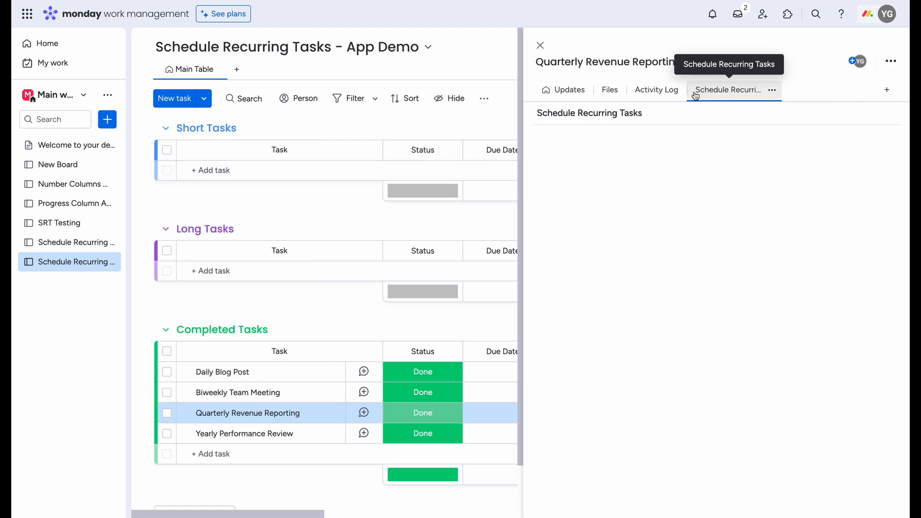
Step: Set Quarterly Revenue Reporting to repeat every 3 months on the last day of the month
click(715, 192)
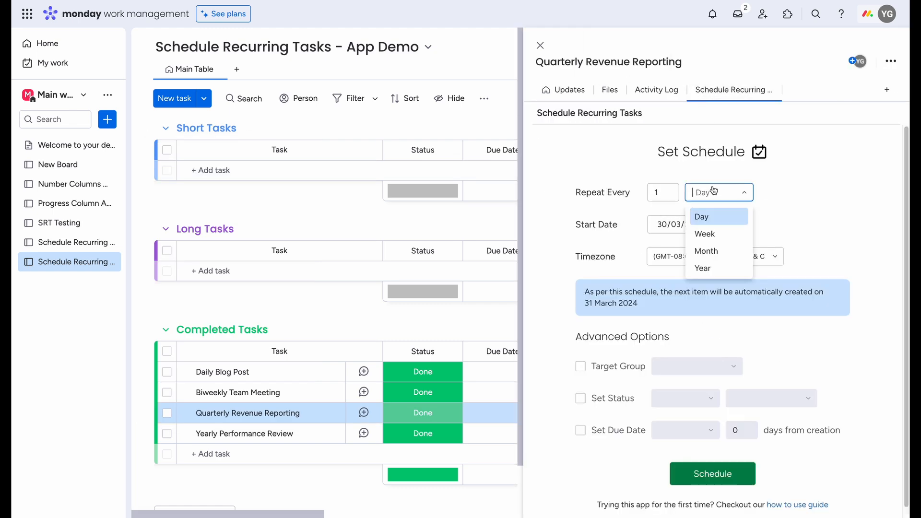
click(714, 250)
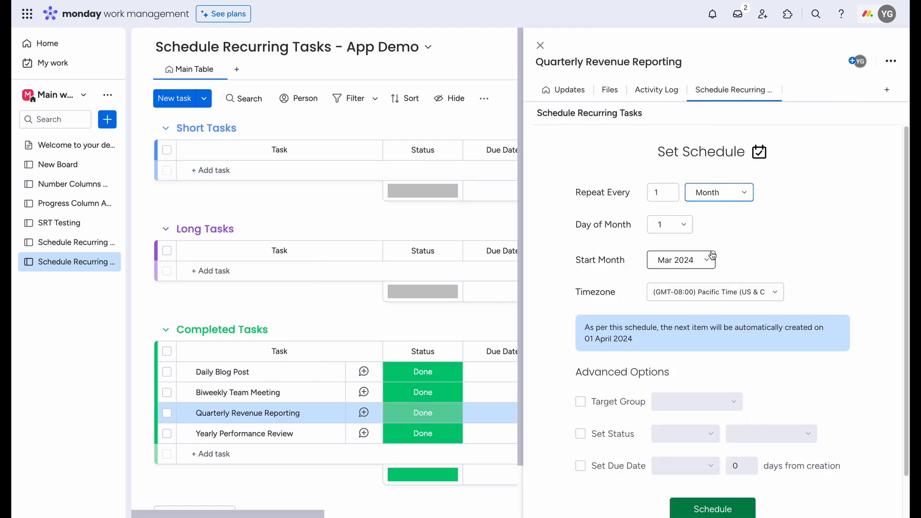
click(670, 190)
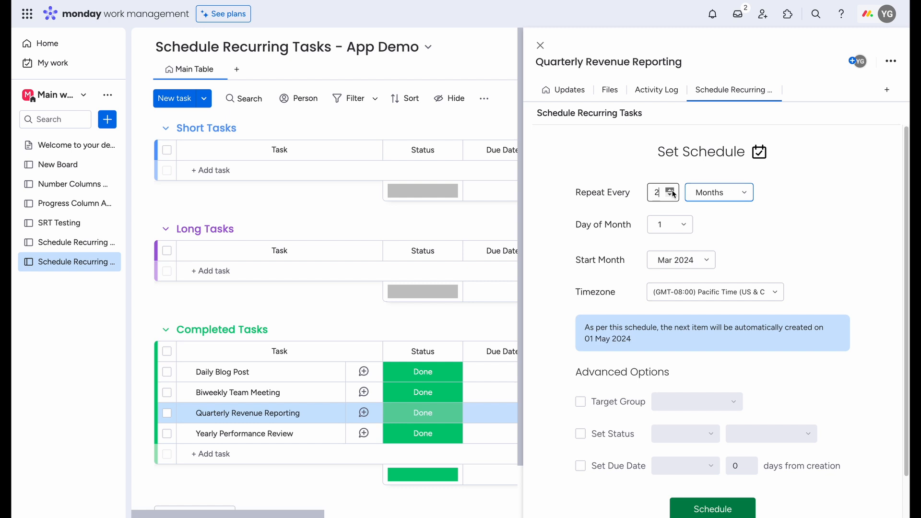
click(671, 191)
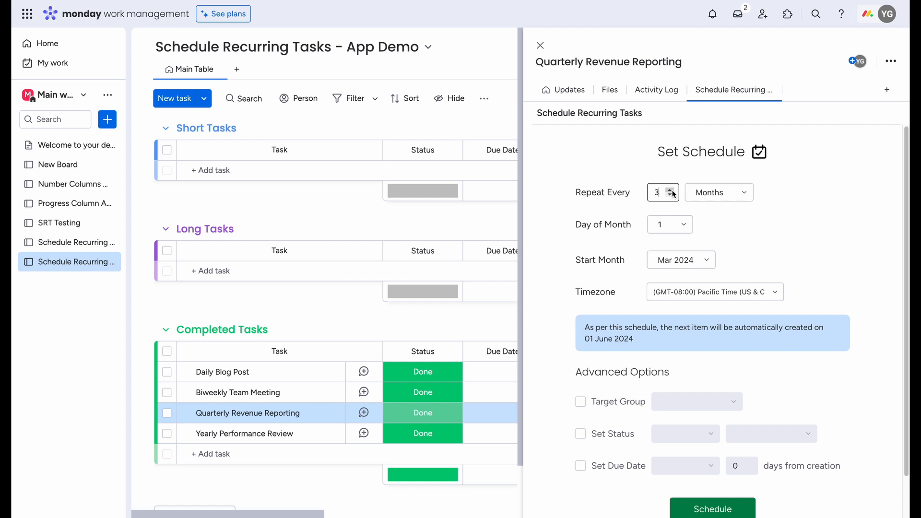
click(672, 230)
scroll(666, 287, down, 2)
scroll(665, 286, down, 5)
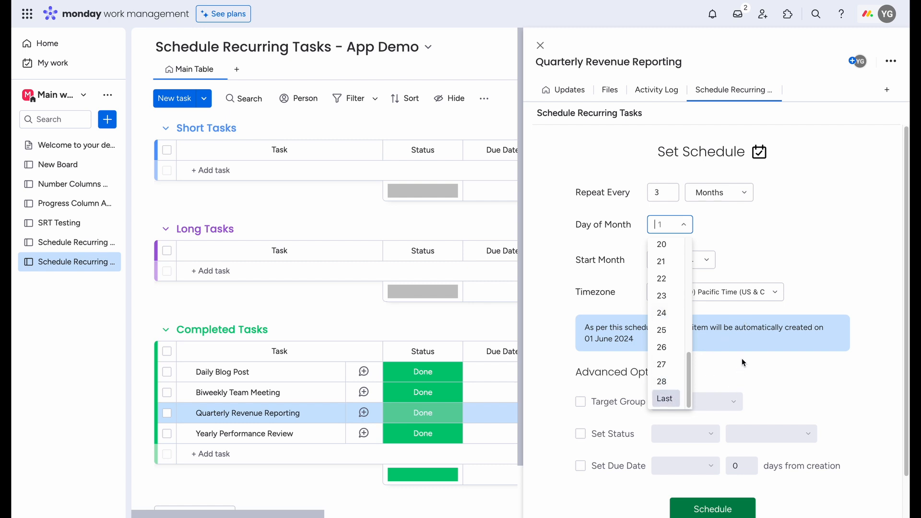
click(666, 399)
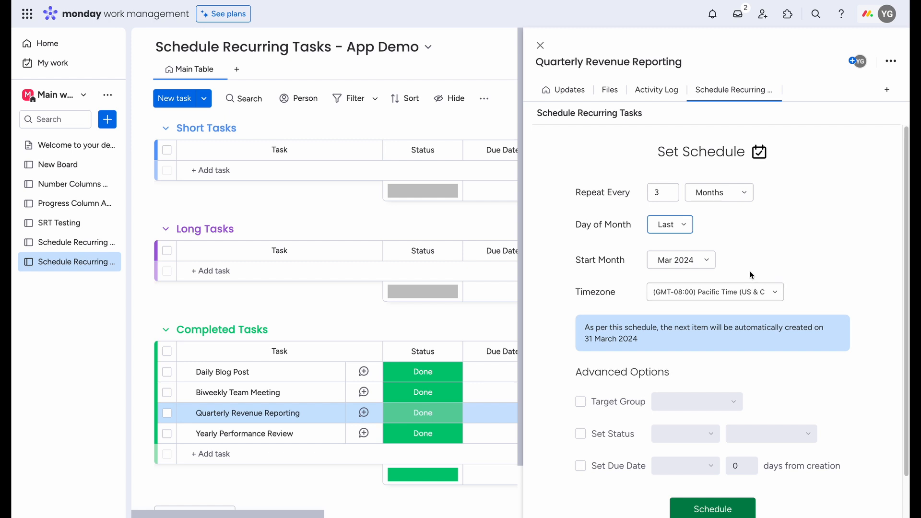
Step: Try Apr 2024 and May 2024 as start months to compare the next creation dates, and return to Mar 2024
click(692, 265)
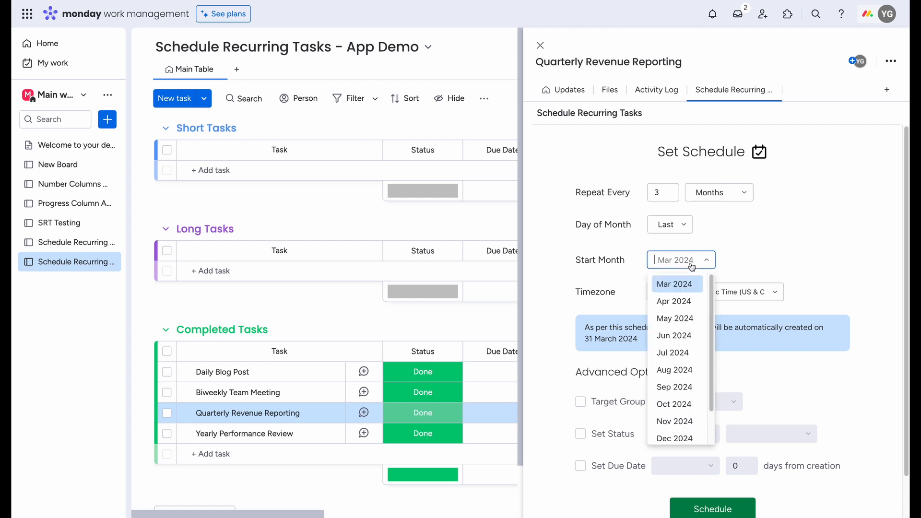
click(687, 301)
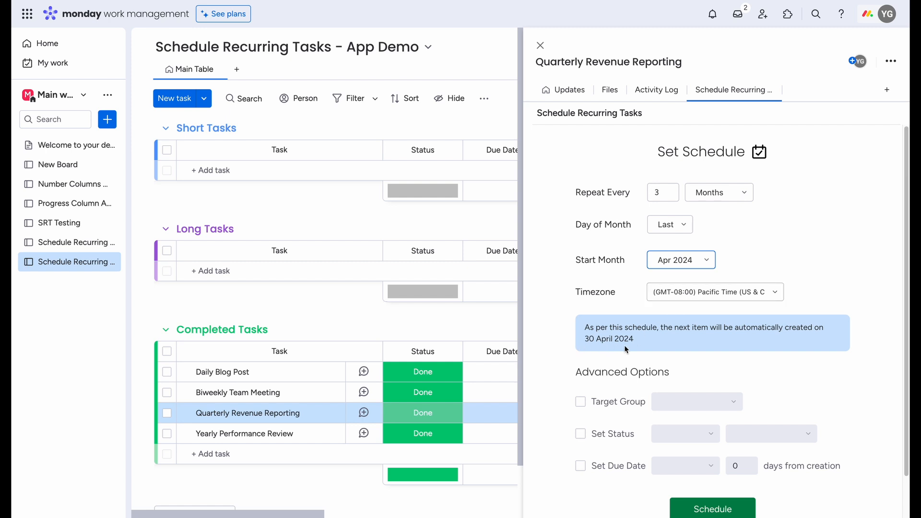
drag(625, 346, 581, 344)
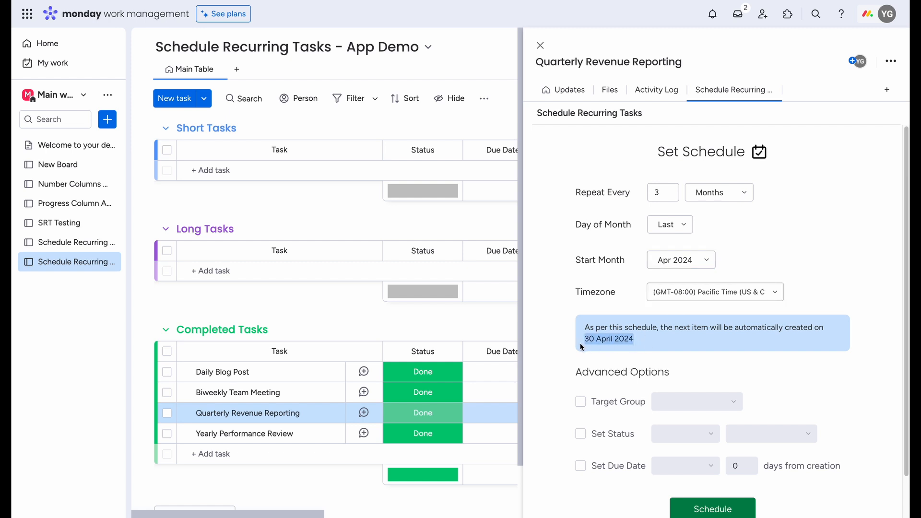
click(681, 259)
click(676, 316)
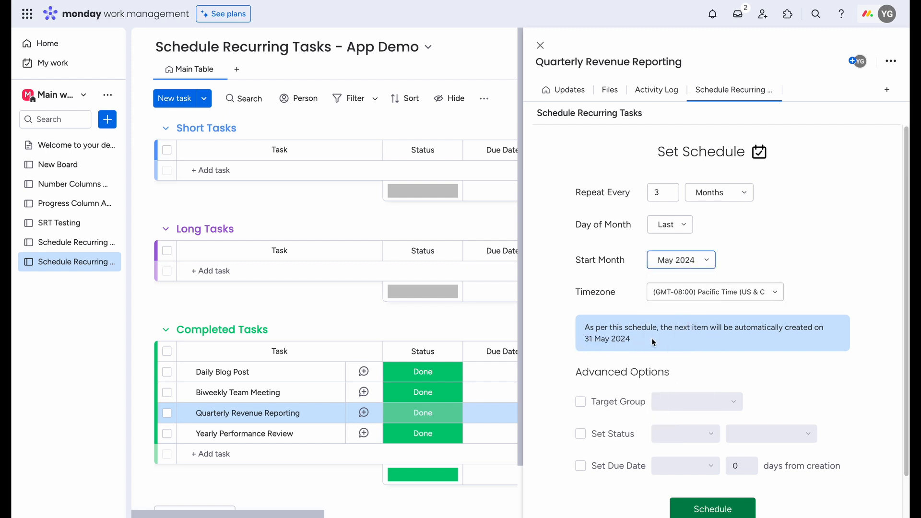
drag(651, 339, 586, 335)
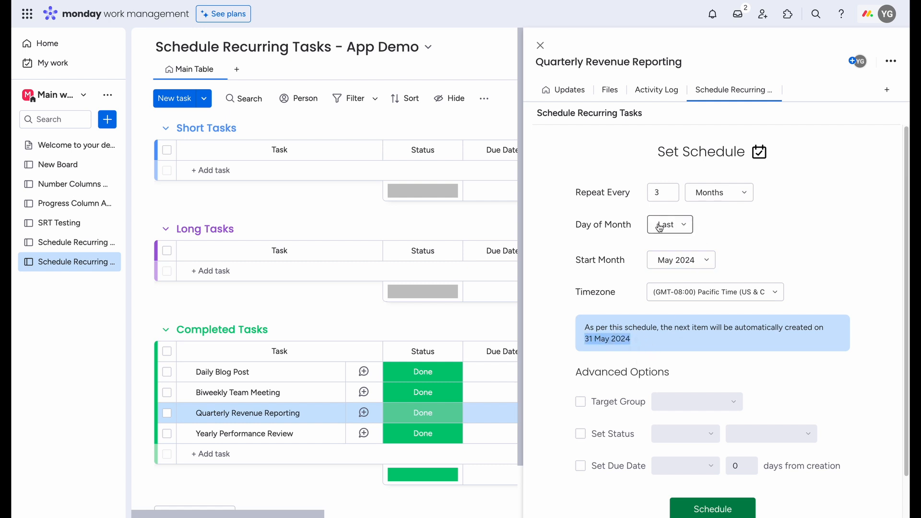
click(673, 264)
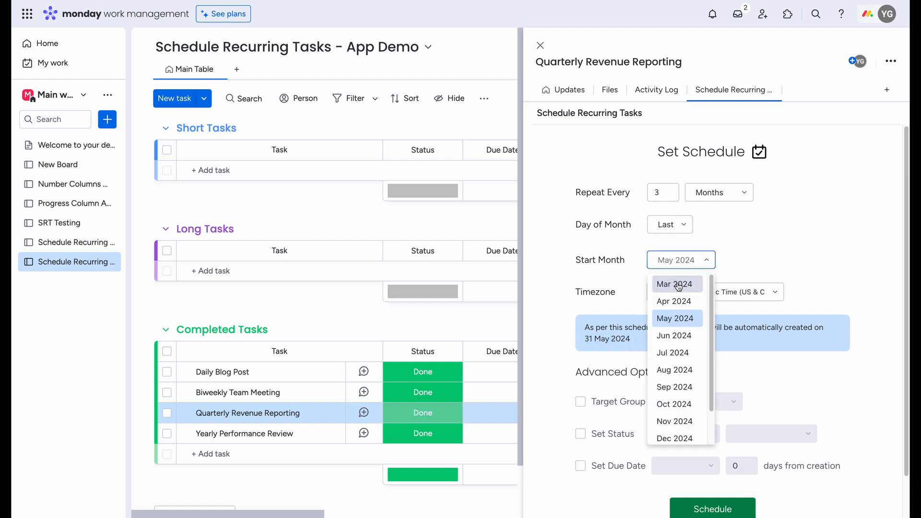
click(677, 283)
drag(651, 343, 584, 342)
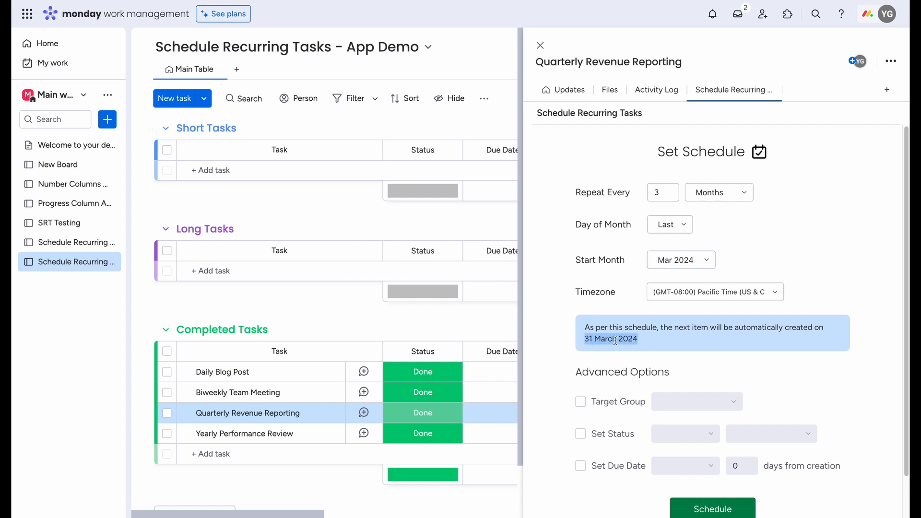
Step: Enable the target group option and choose Long Tasks as the group for new Quarterly Revenue Reporting items
click(580, 402)
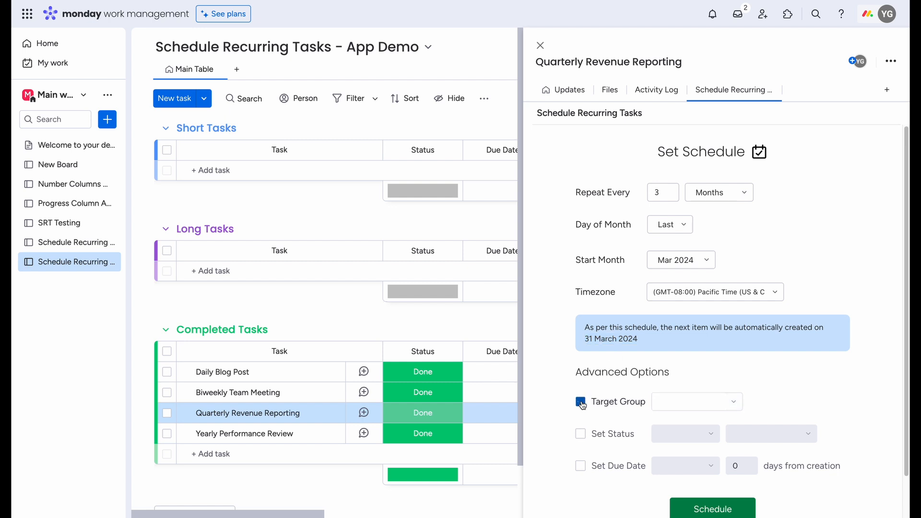
click(663, 402)
click(690, 442)
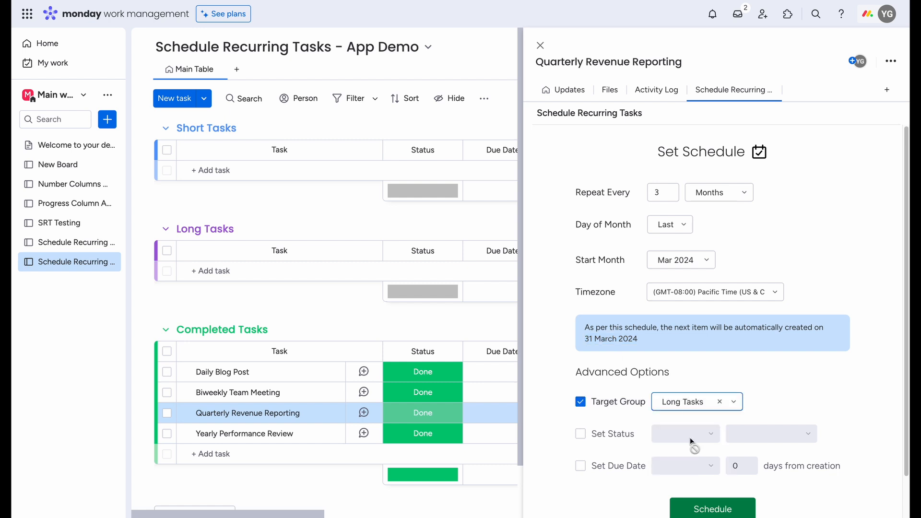
Step: Enable automatic status setting for Quarterly Revenue Reporting and set the Status column to Todo
click(582, 433)
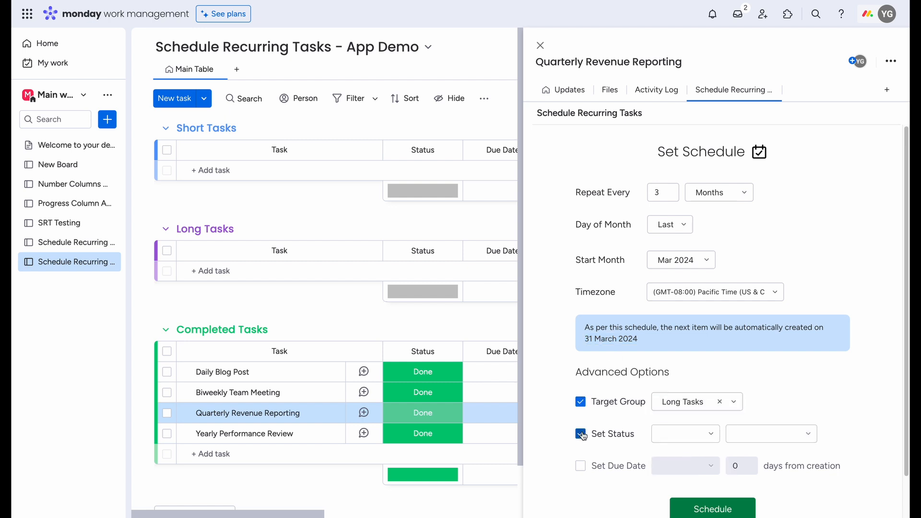
click(669, 434)
click(672, 460)
click(758, 434)
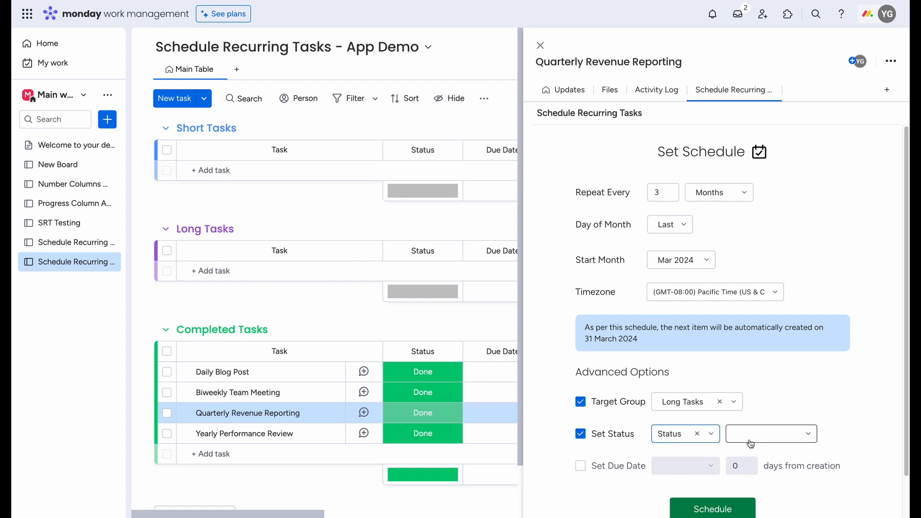
click(742, 492)
Step: Set new Quarterly Revenue Reporting items' Due Date column to 10 days from creation, activate the schedule, and close the task
click(581, 466)
click(690, 468)
click(684, 494)
click(744, 466)
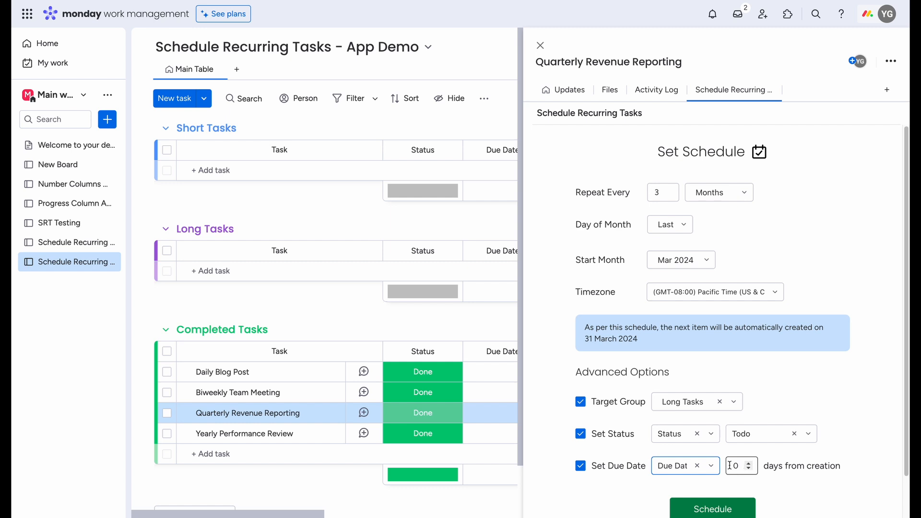
click(751, 464)
click(752, 464)
click(751, 464)
click(752, 464)
click(751, 464)
click(752, 464)
click(752, 464)
click(752, 464)
click(752, 464)
click(752, 464)
click(739, 507)
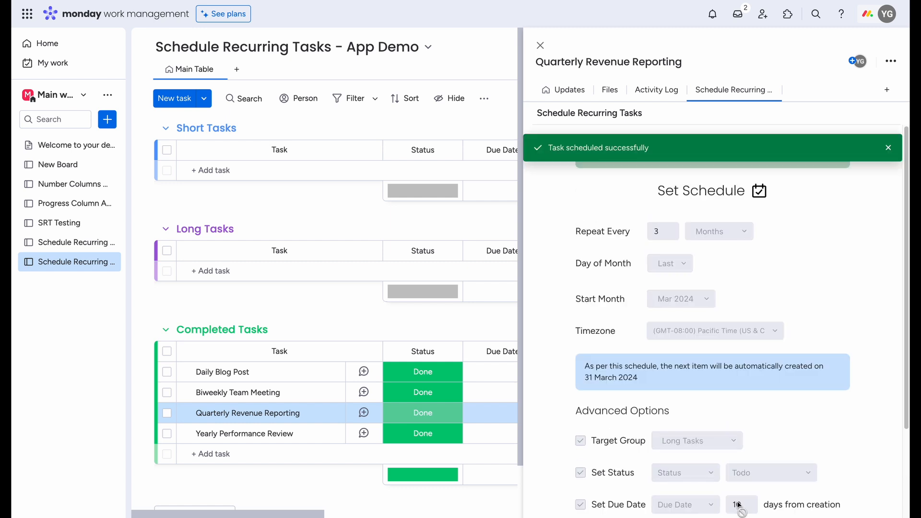
click(542, 46)
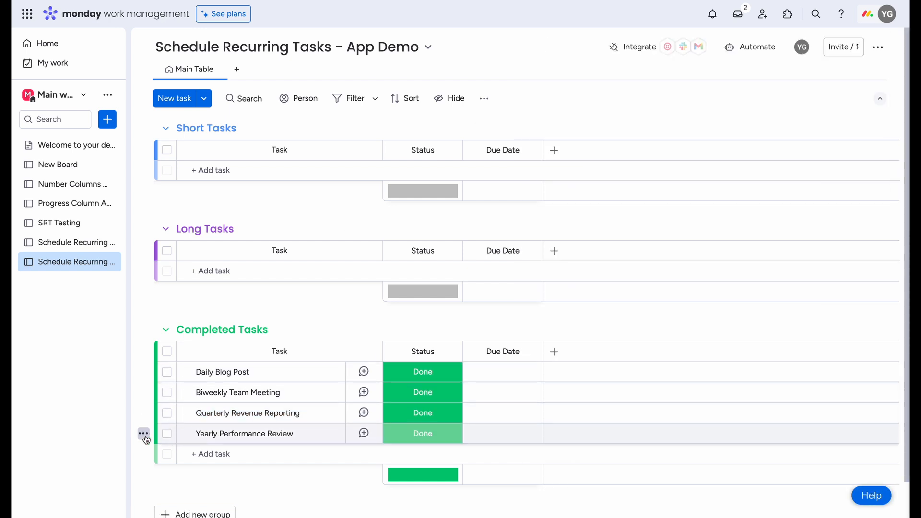
Step: Open the recurring schedule of Yearly Performance Review and set it to repeat every 1 year
click(144, 434)
click(216, 178)
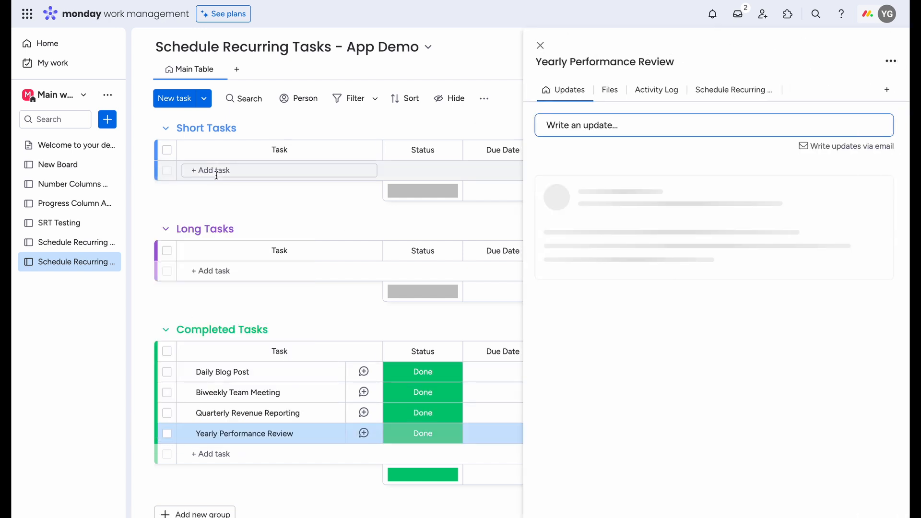
click(710, 90)
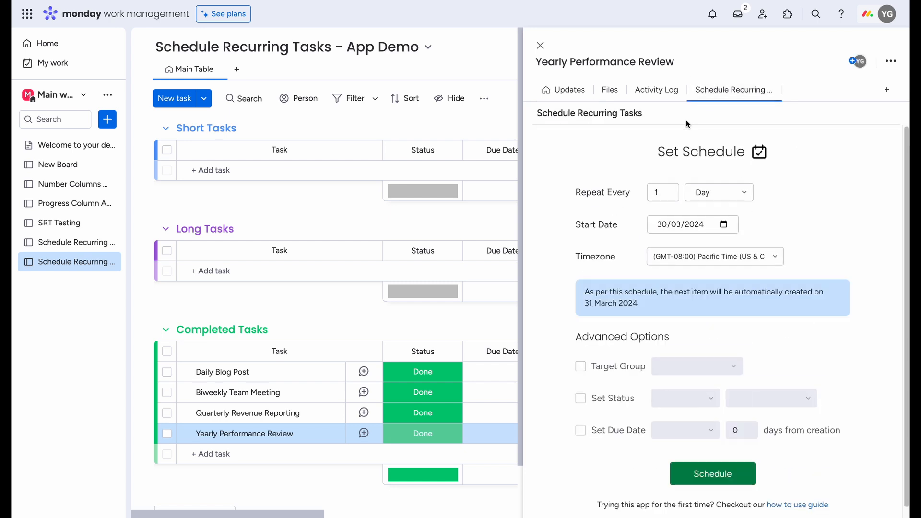
click(717, 193)
click(723, 267)
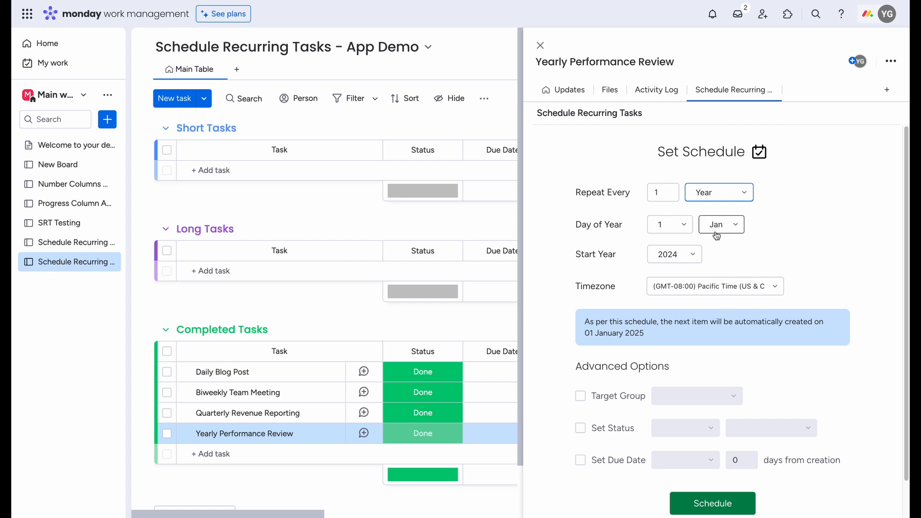
Step: Set the Yearly Performance Review's day of year to the last day of Feb and check the next creation date
click(715, 232)
click(712, 265)
click(677, 225)
scroll(682, 312, down, 5)
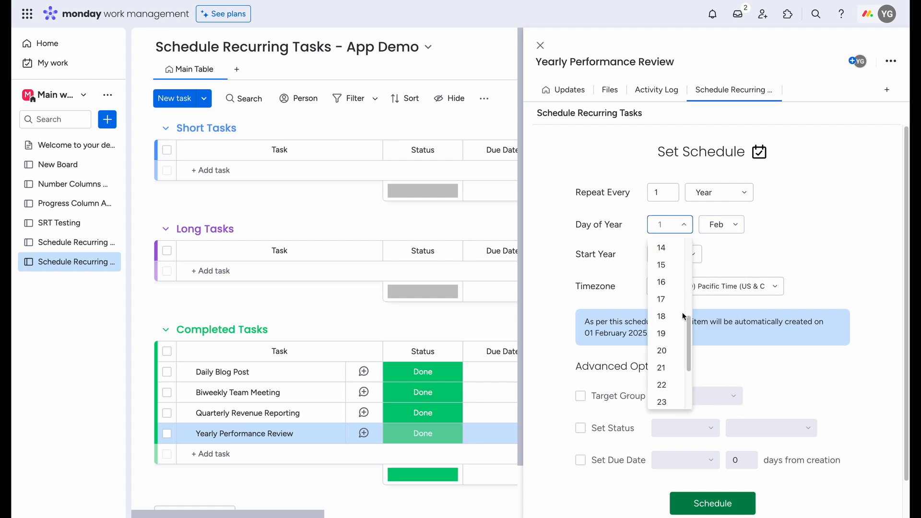
click(671, 394)
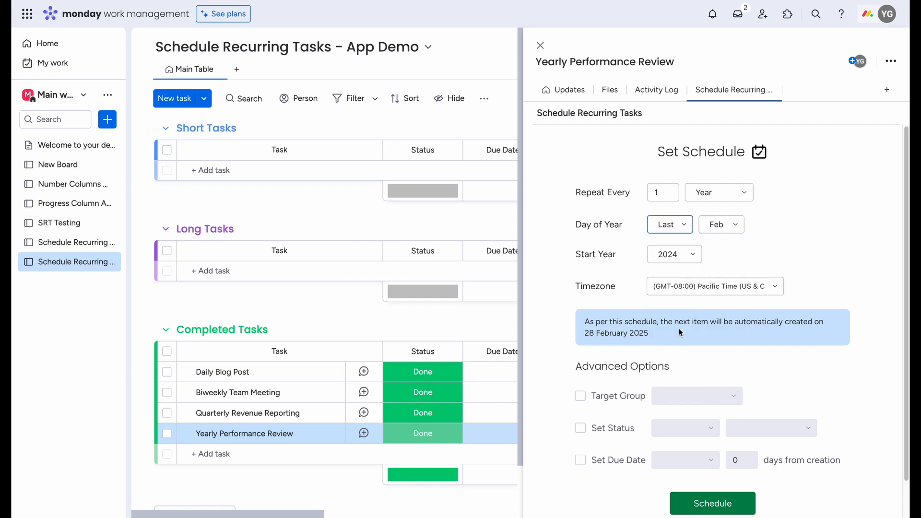
drag(661, 336, 589, 335)
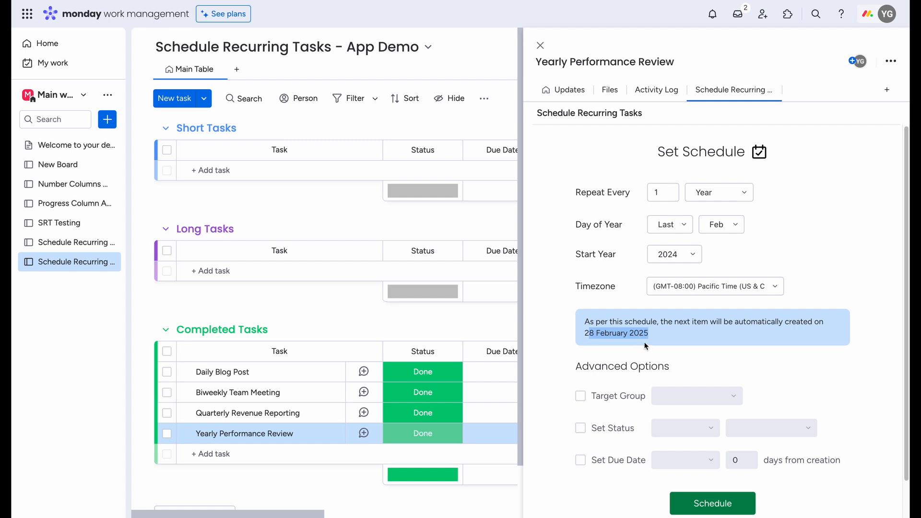
Step: Set the target group to Short Tasks and the Status column to Todo for new Yearly Performance Review items
click(581, 396)
click(680, 399)
click(683, 420)
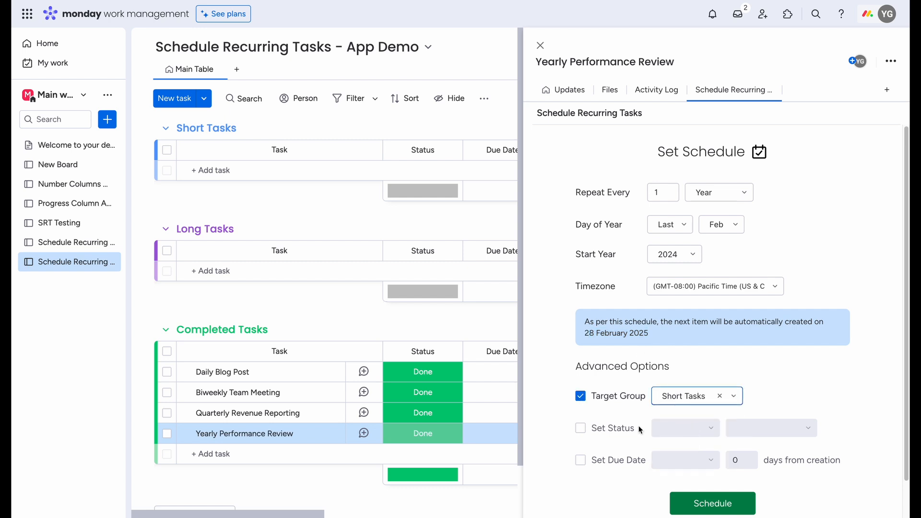
click(580, 428)
click(704, 430)
click(767, 428)
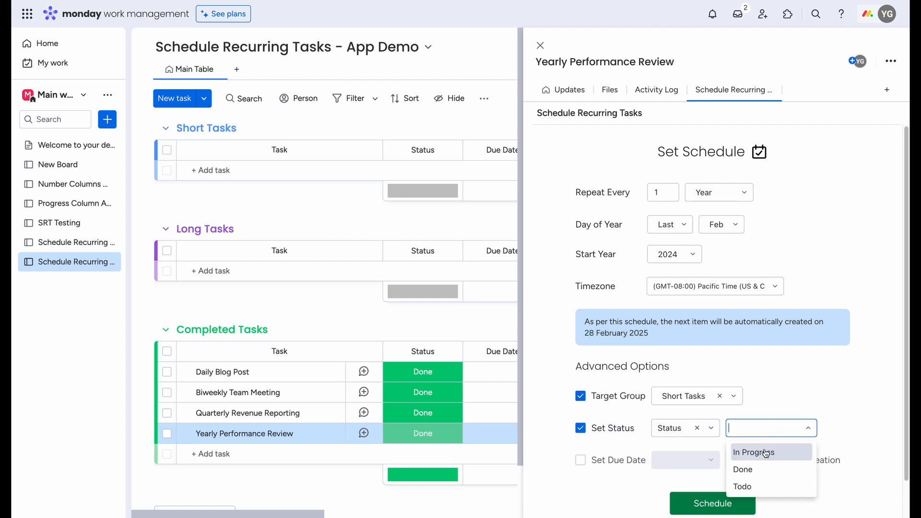
click(749, 484)
Step: Set the Due Date column to 20 days from creation for Yearly Performance Review and activate the schedule
click(581, 461)
click(686, 460)
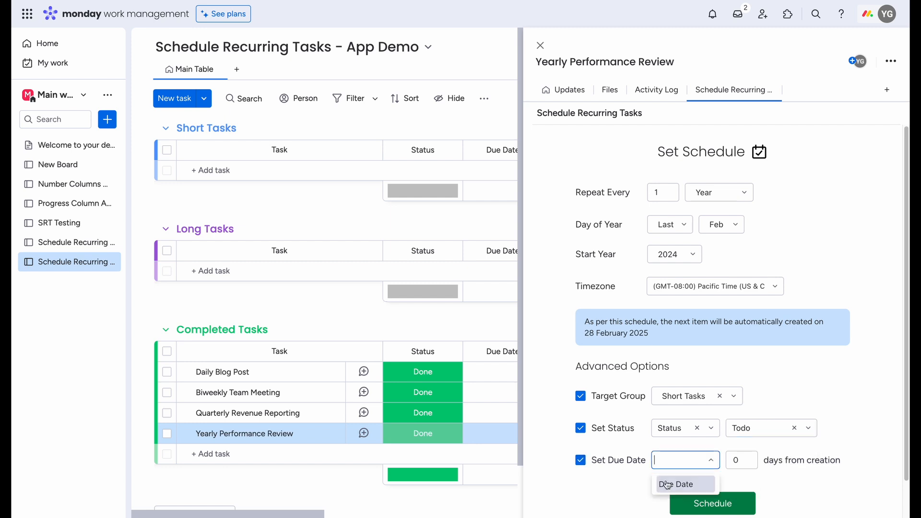
click(669, 485)
double_click(737, 461)
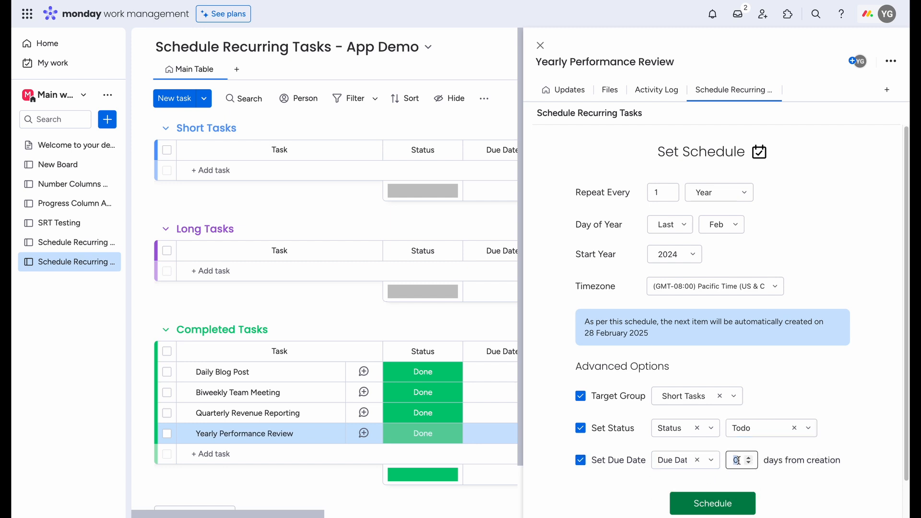
text(20)
click(713, 503)
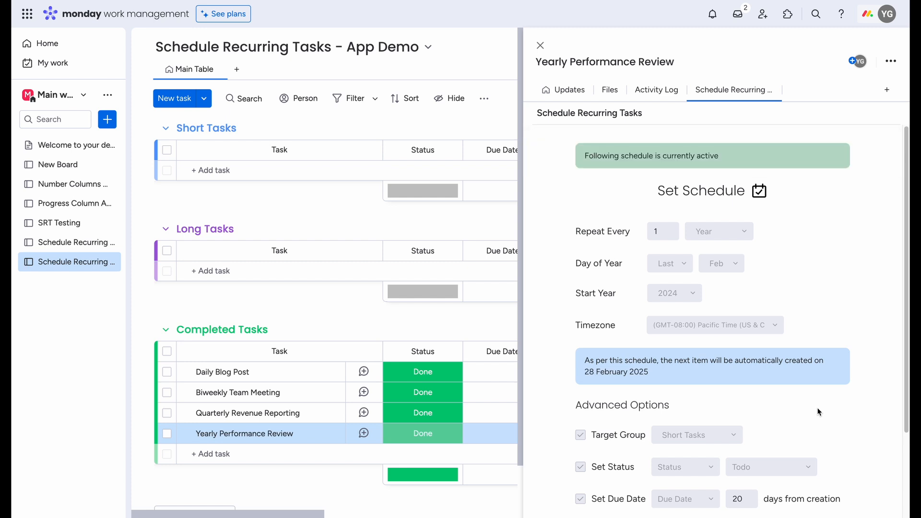
Step: Edit the active Yearly Performance Review schedule and change its target group to Long Tasks
scroll(816, 407, down, 3)
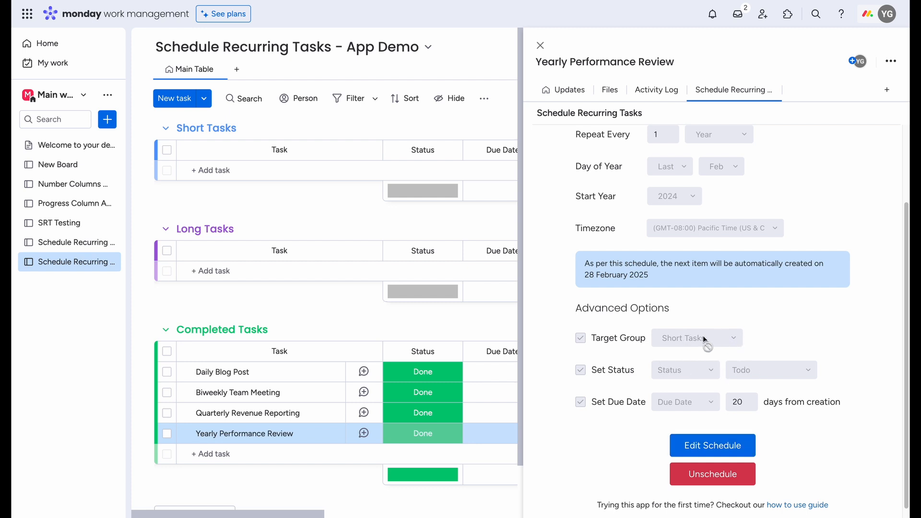
click(716, 445)
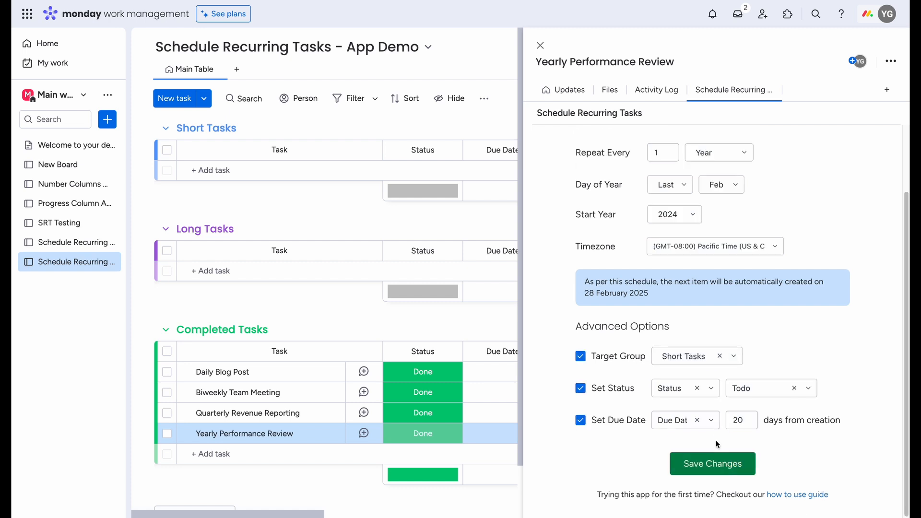
click(691, 362)
click(693, 397)
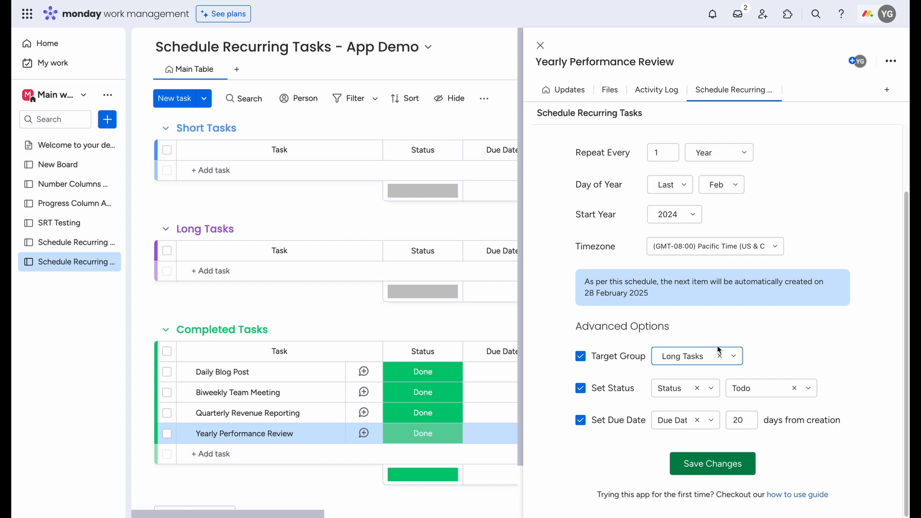
Step: Set the Yearly Performance Review's day of year to 1 Jan and save the schedule changes
click(670, 184)
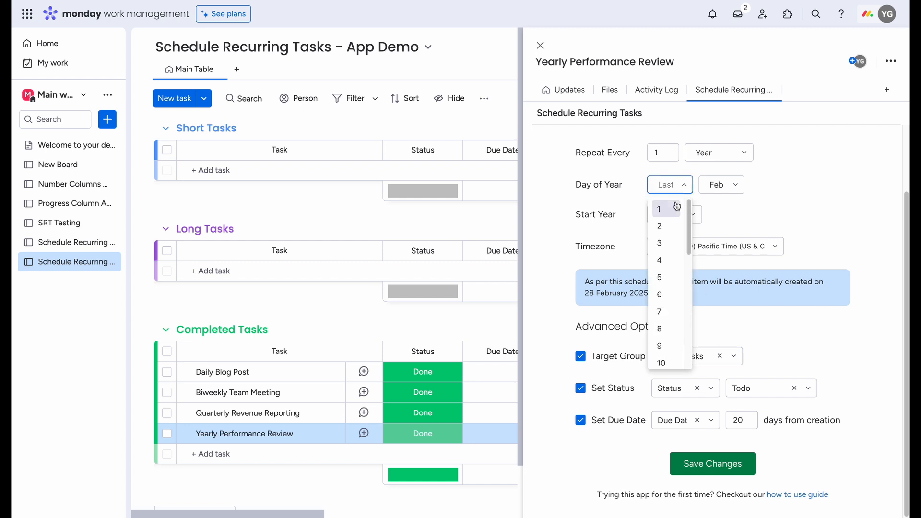
click(676, 207)
click(721, 185)
click(716, 207)
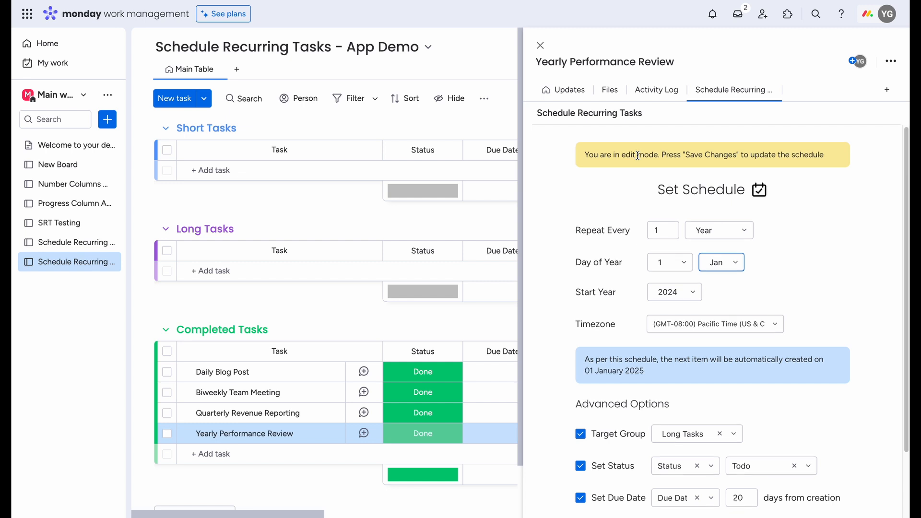
scroll(638, 156, down, 2)
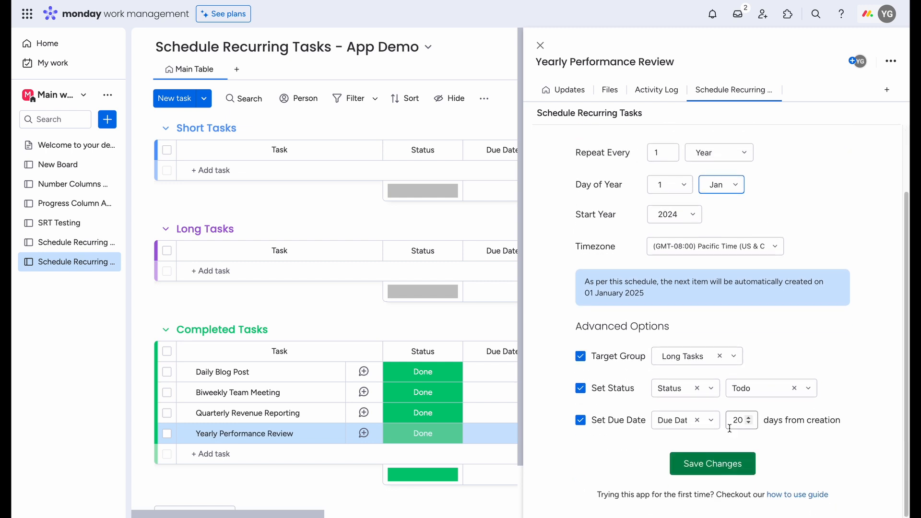
click(714, 474)
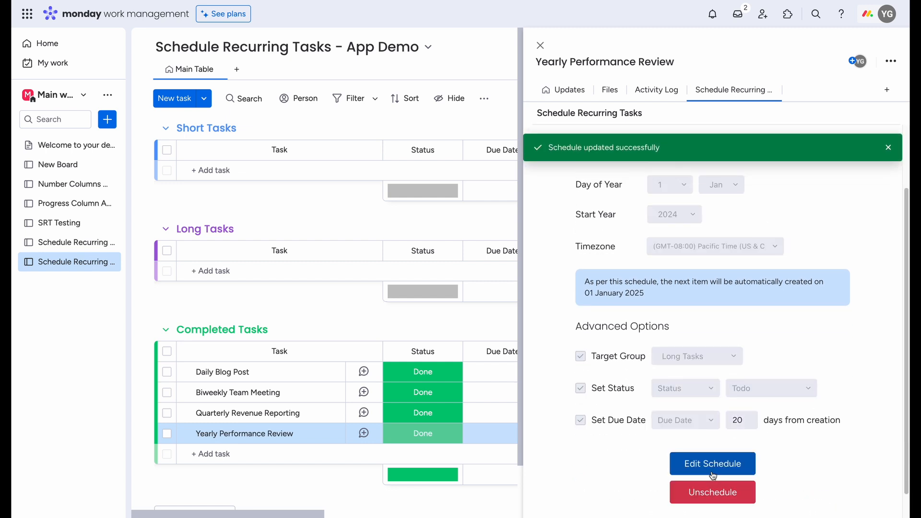
Step: Unschedule Yearly Performance Review, reschedule it with the same settings, and close the task
scroll(725, 435, down, 1)
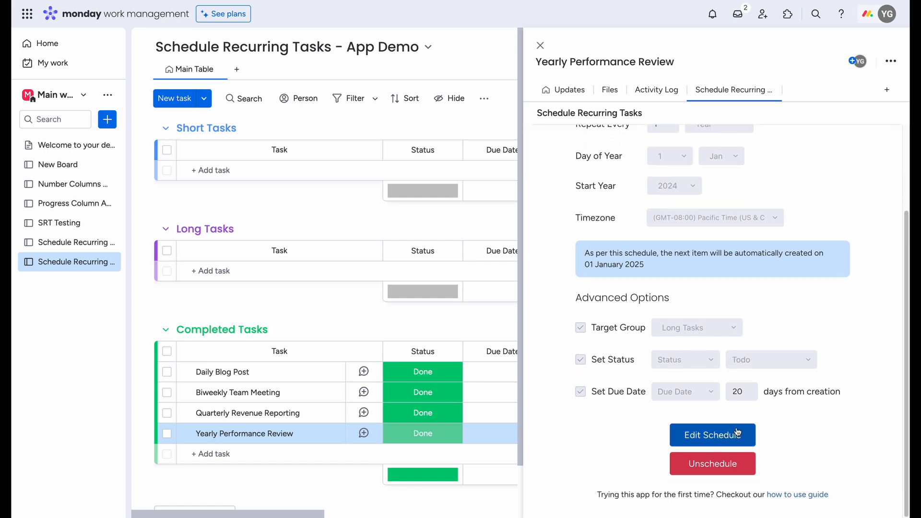
click(742, 466)
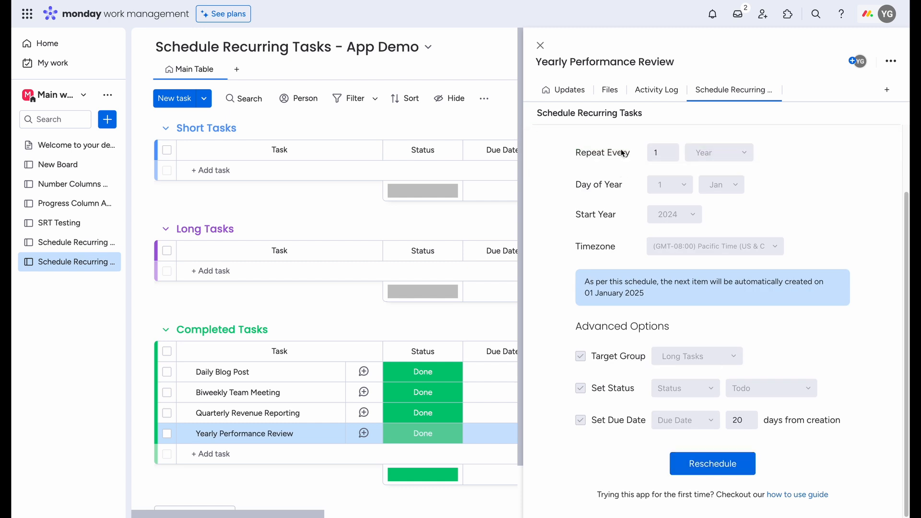
click(728, 464)
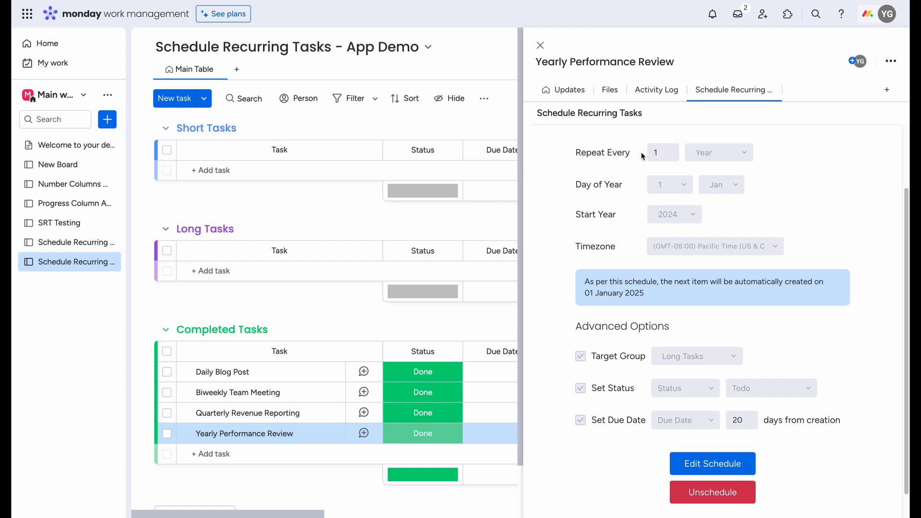
click(541, 46)
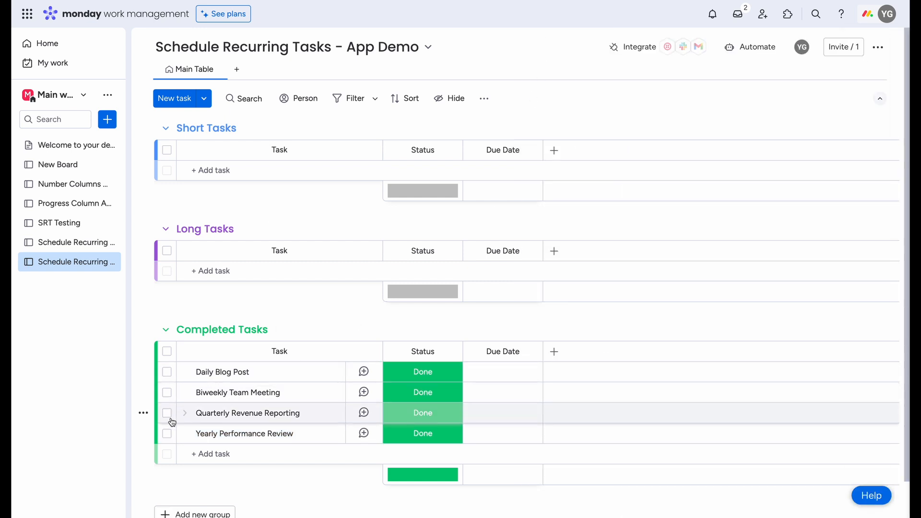
Step: Change the timezone of the Quarterly Revenue Reporting schedule to (GMT+05:30) New Delhi, save the changes, and close the task
click(143, 413)
click(227, 157)
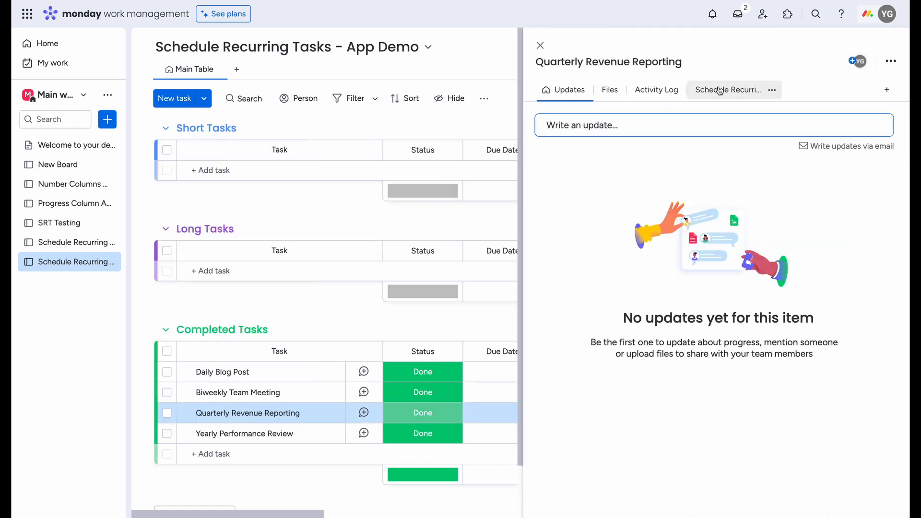
click(719, 90)
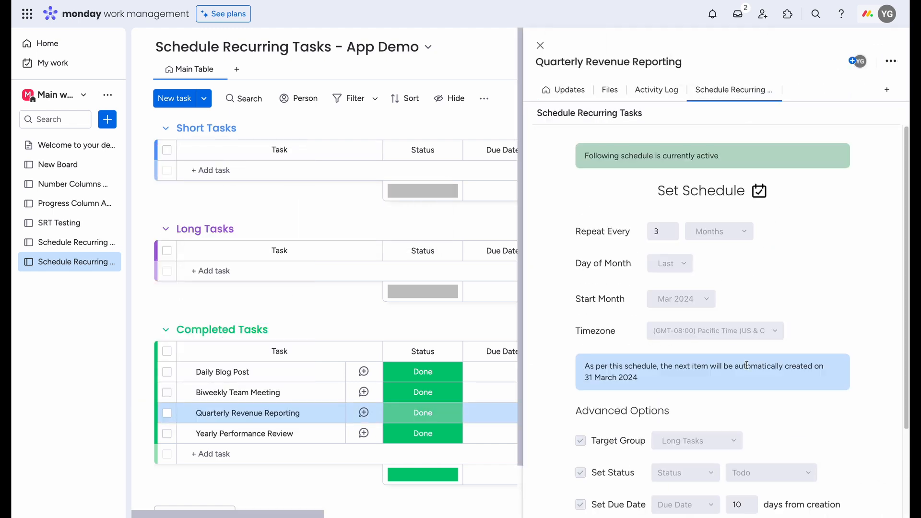
scroll(739, 336, down, 2)
click(707, 433)
click(710, 250)
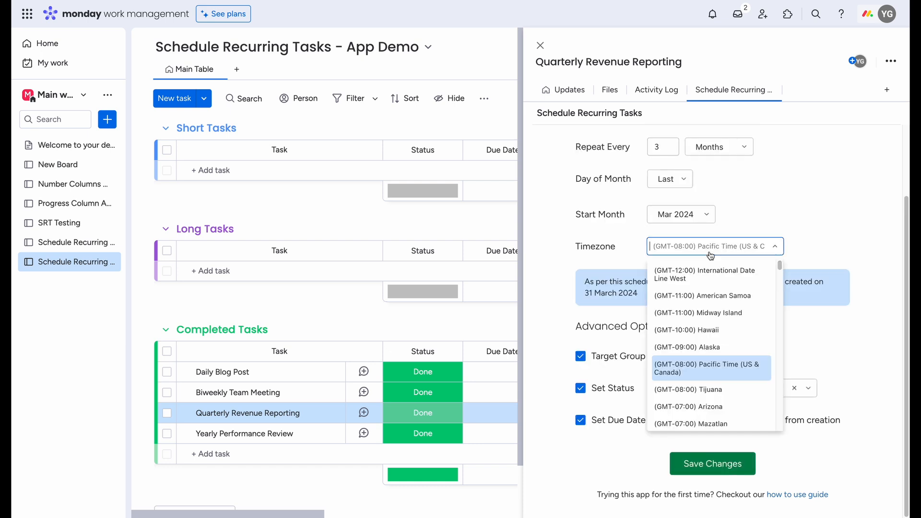
text(new)
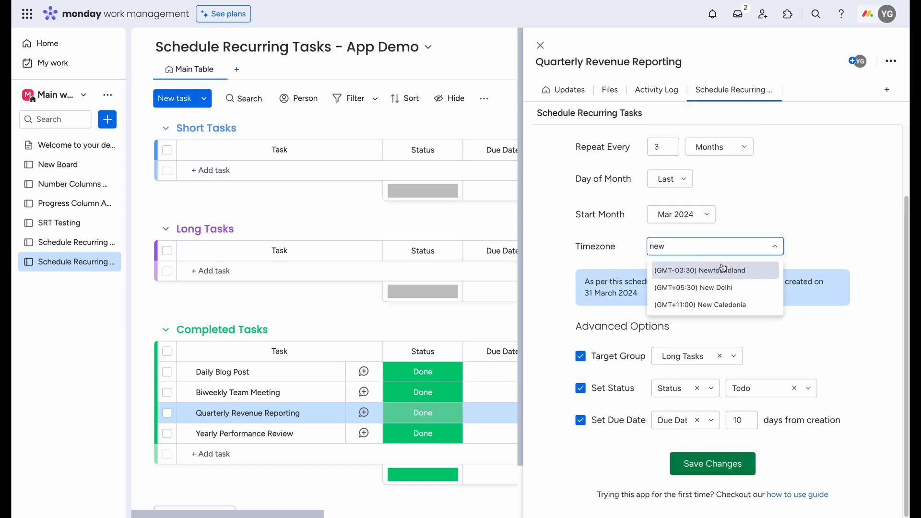
click(725, 288)
click(736, 466)
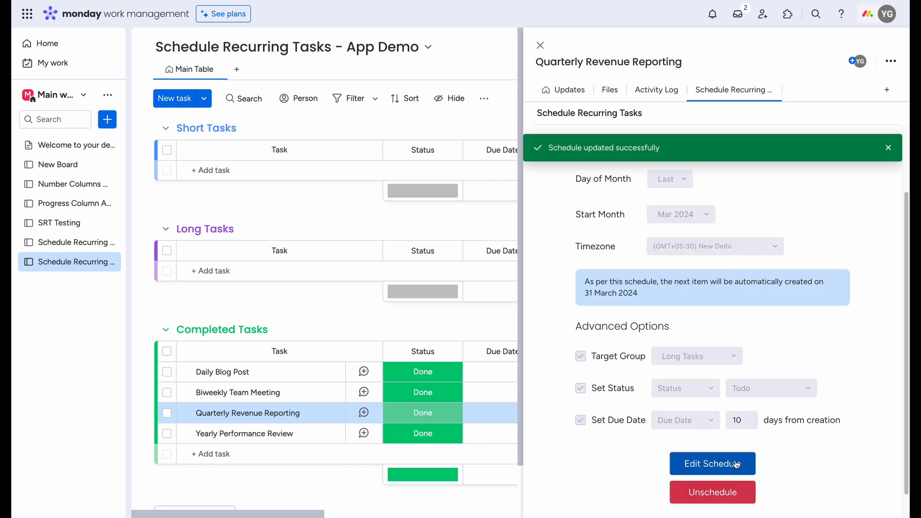
click(539, 46)
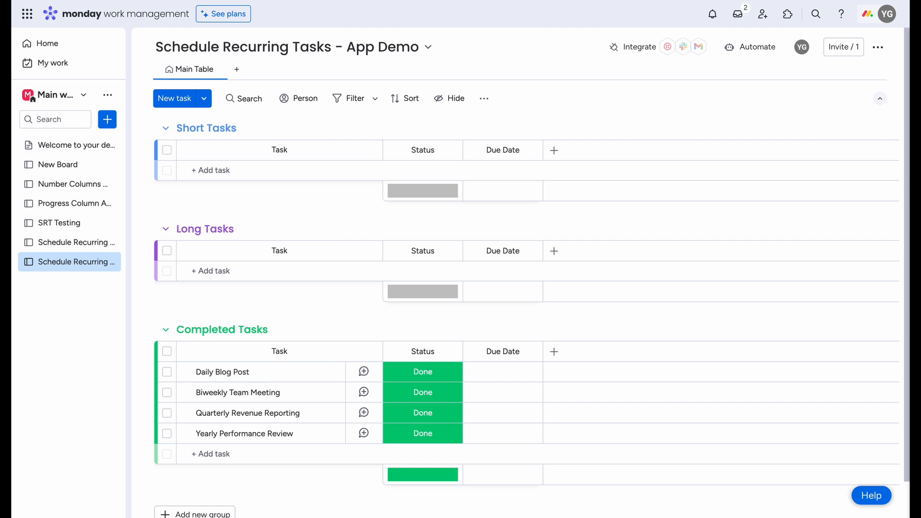
click(298, 0)
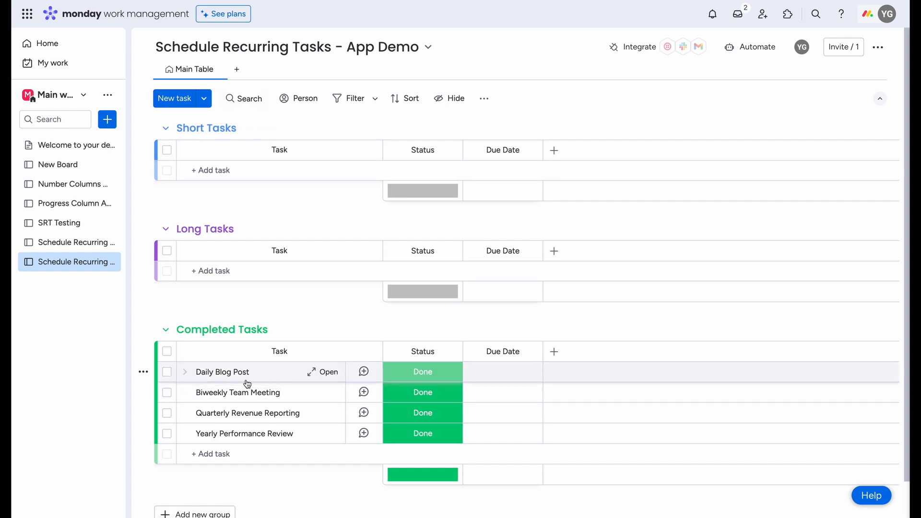
mouse_move(261, 416)
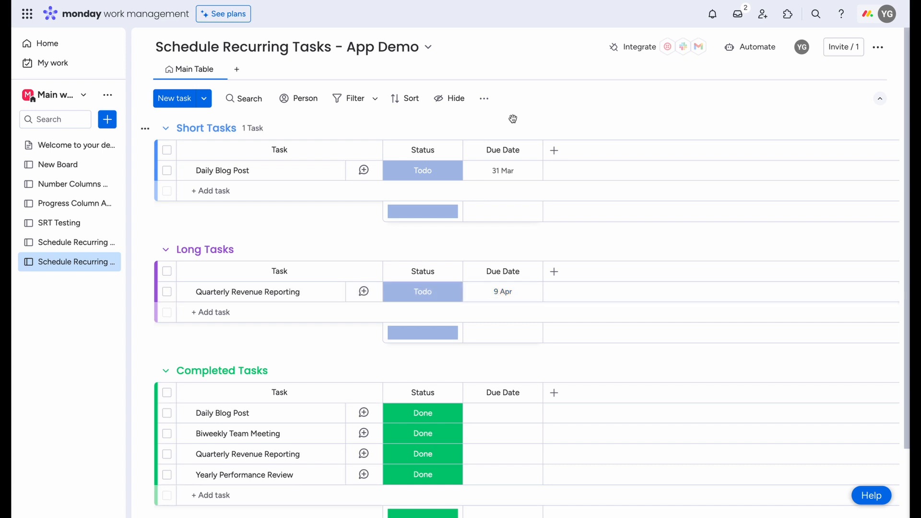
Step: Open the recurring schedule of the Quarterly Revenue Reporting item in Long Tasks and review its settings and next creation date
click(143, 292)
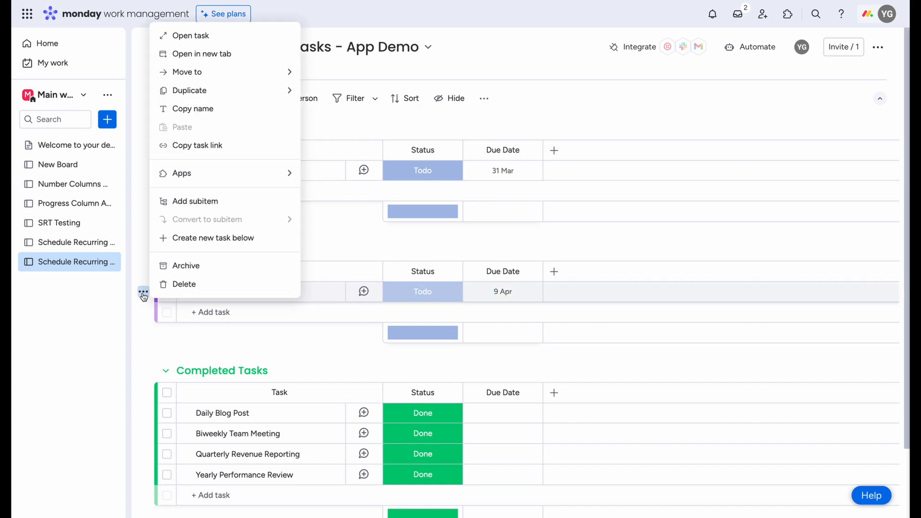
click(210, 38)
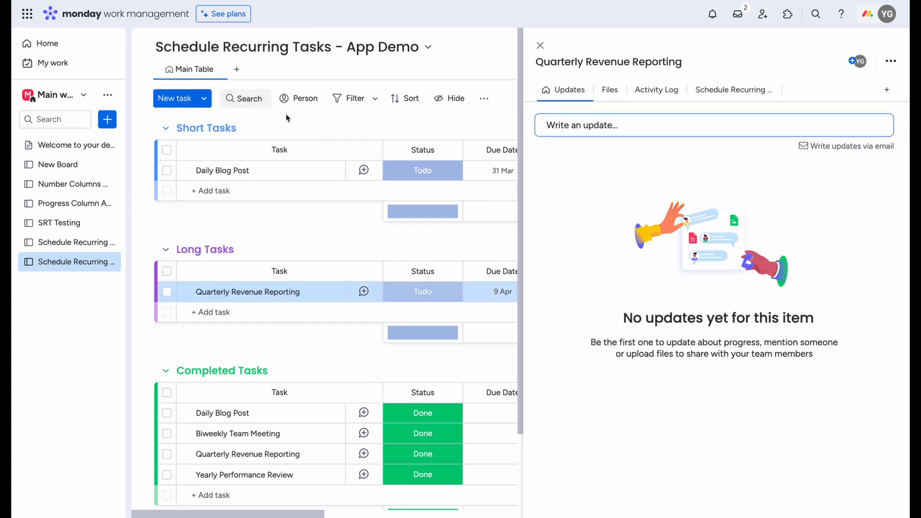
click(715, 96)
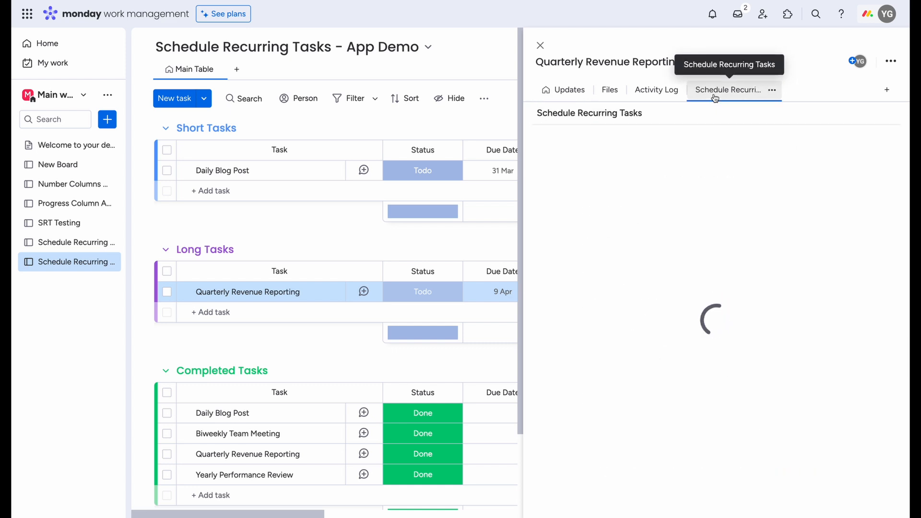
scroll(737, 170, down, 1)
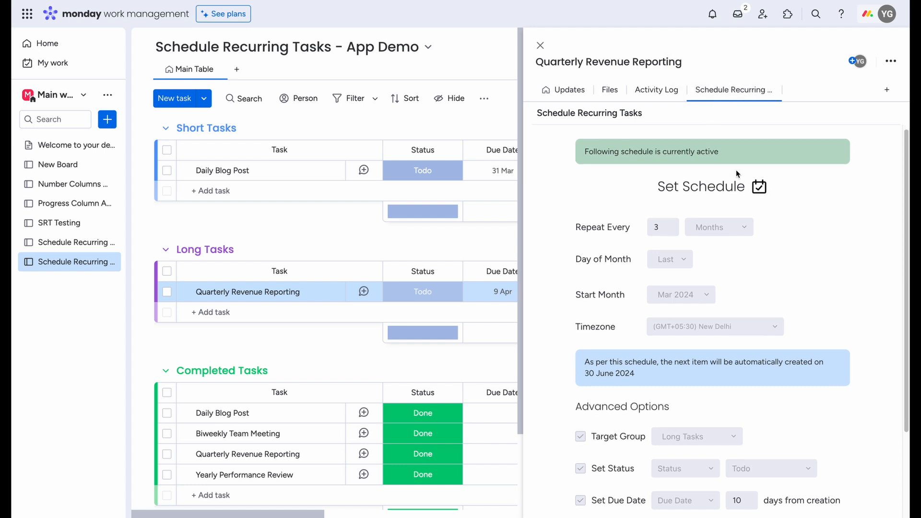
scroll(736, 171, down, 3)
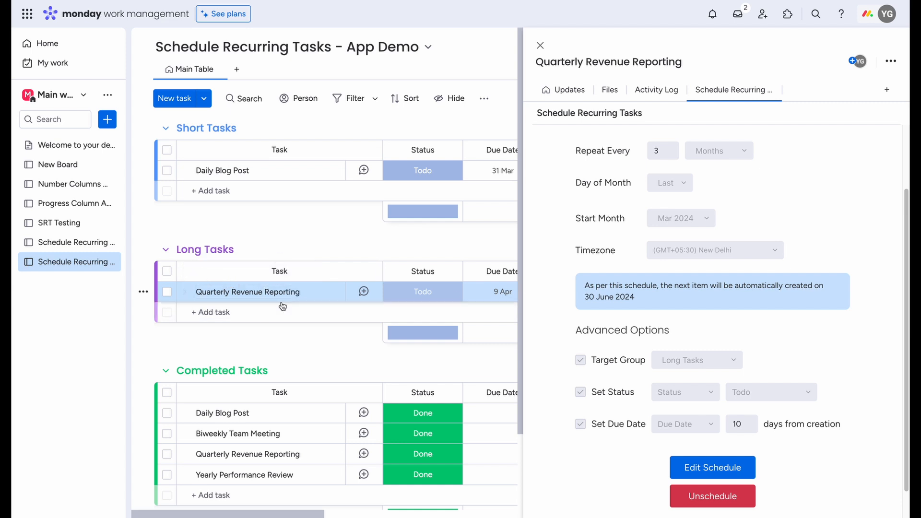
Step: Put the Quarterly Revenue Reporting item's schedule in edit mode, save it without altering any settings, and close the item
click(712, 467)
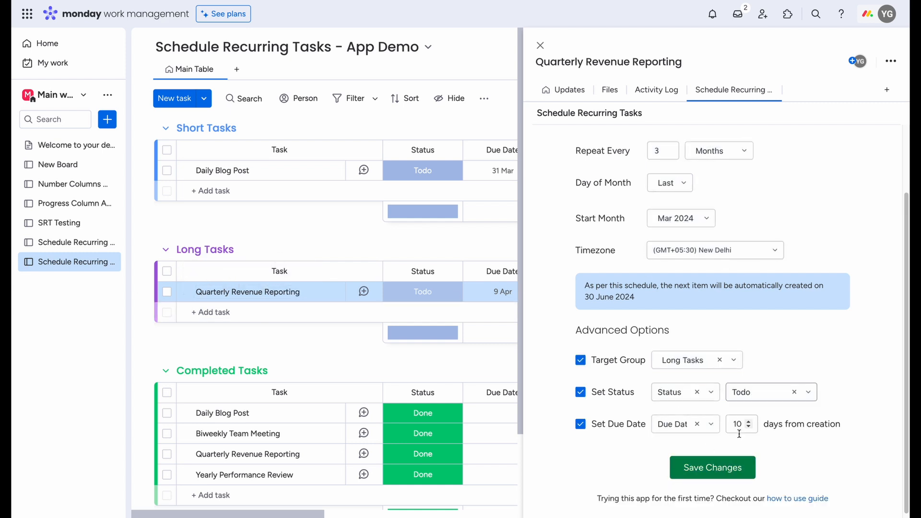
click(722, 468)
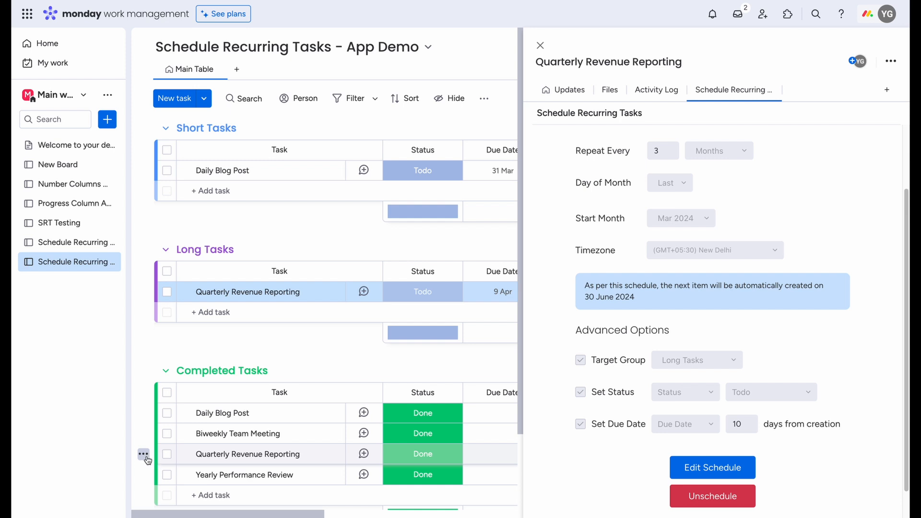
click(542, 45)
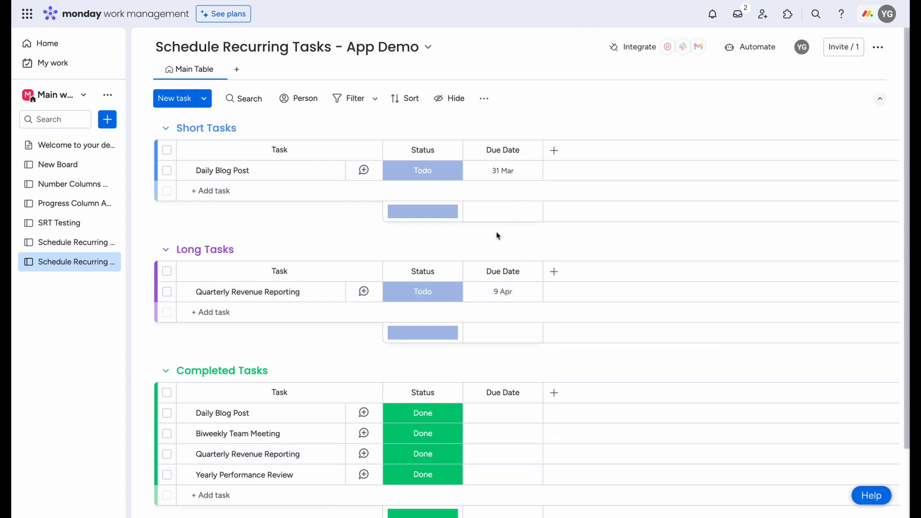